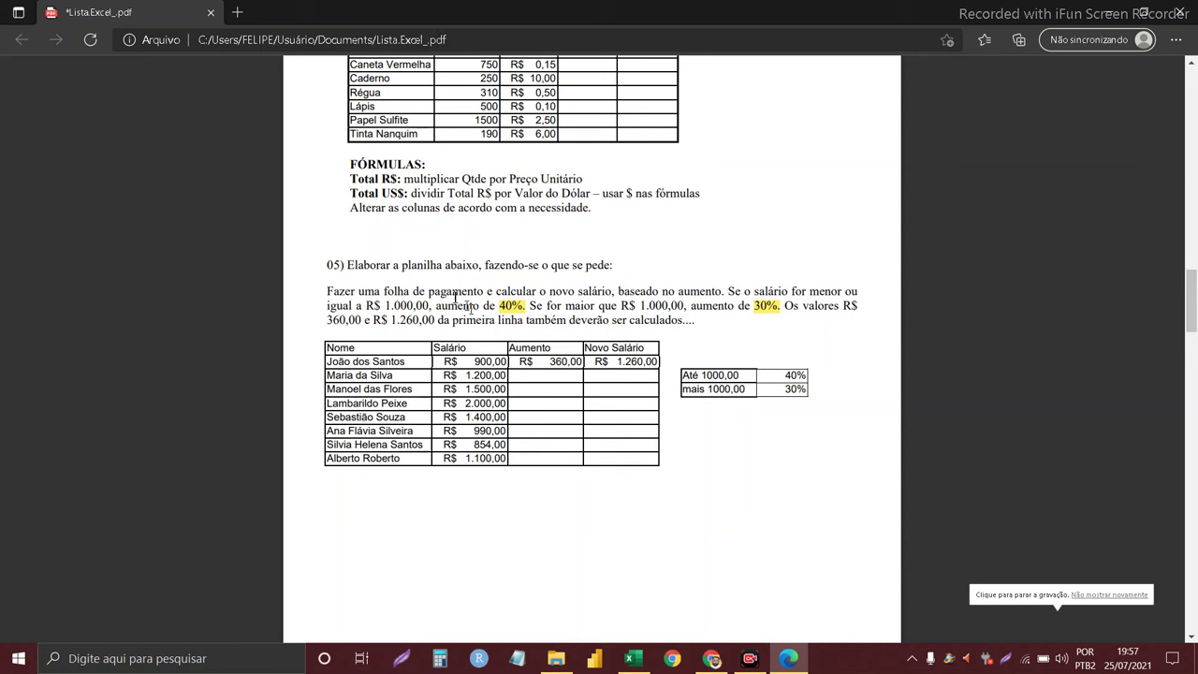
Step: Highlight the exercise 05 heading in the instructions text
triple_click(349, 262)
click(360, 271)
triple_click(358, 270)
drag(344, 268, 328, 268)
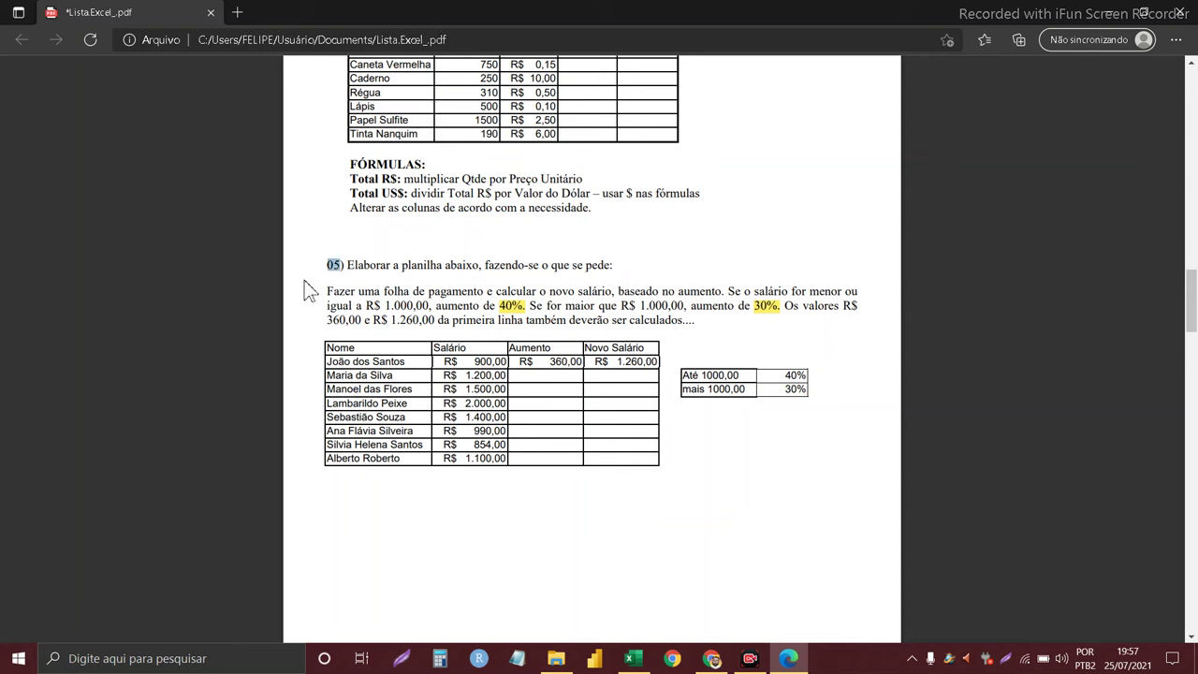
click(326, 279)
right_click(333, 293)
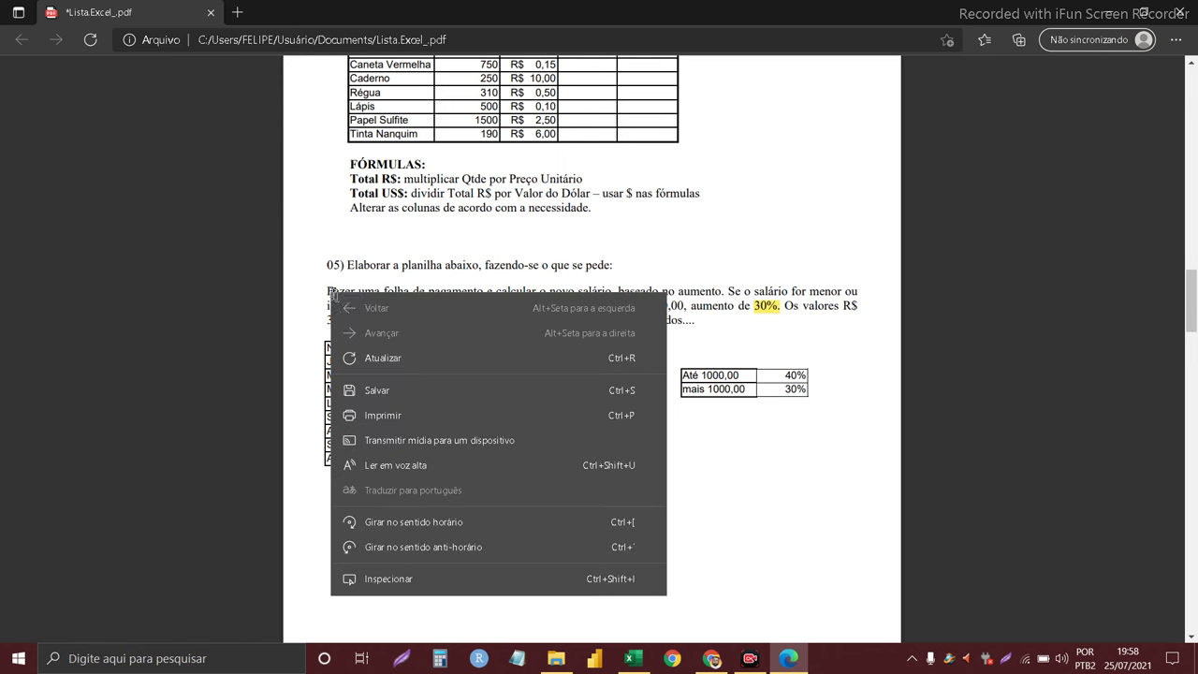
click(490, 279)
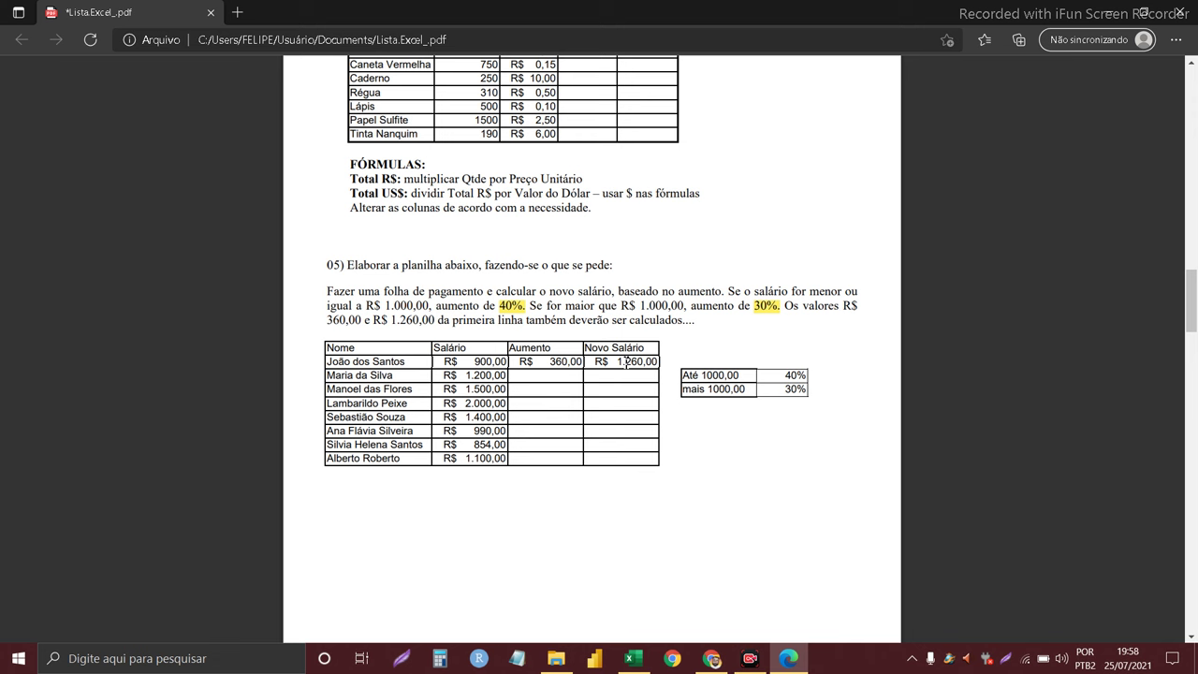
Step: Examine the example raise 360,00 and new salary 1.260,00 in the instructions
double_click(626, 361)
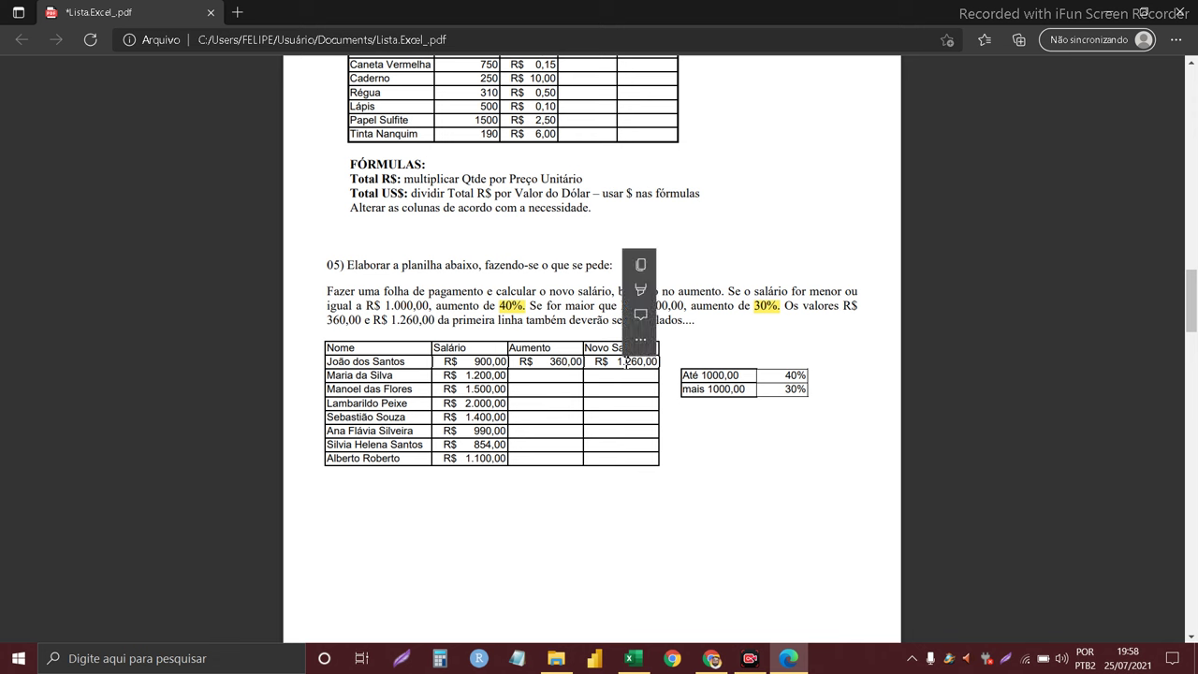
click(565, 384)
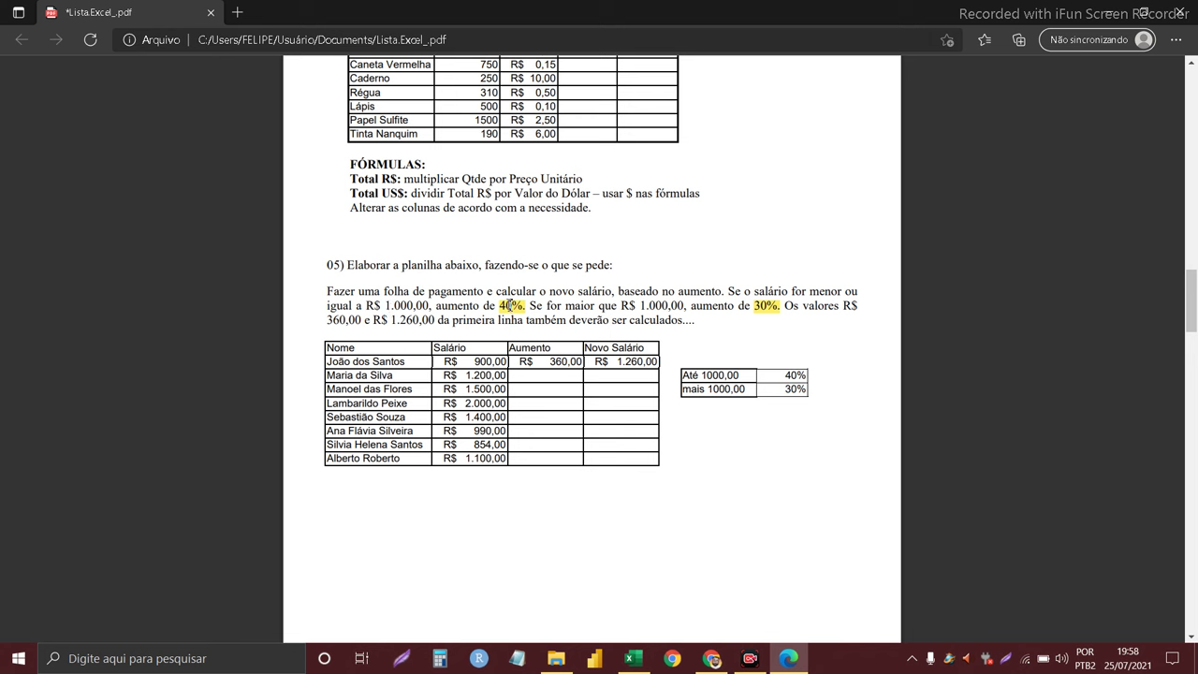
double_click(565, 362)
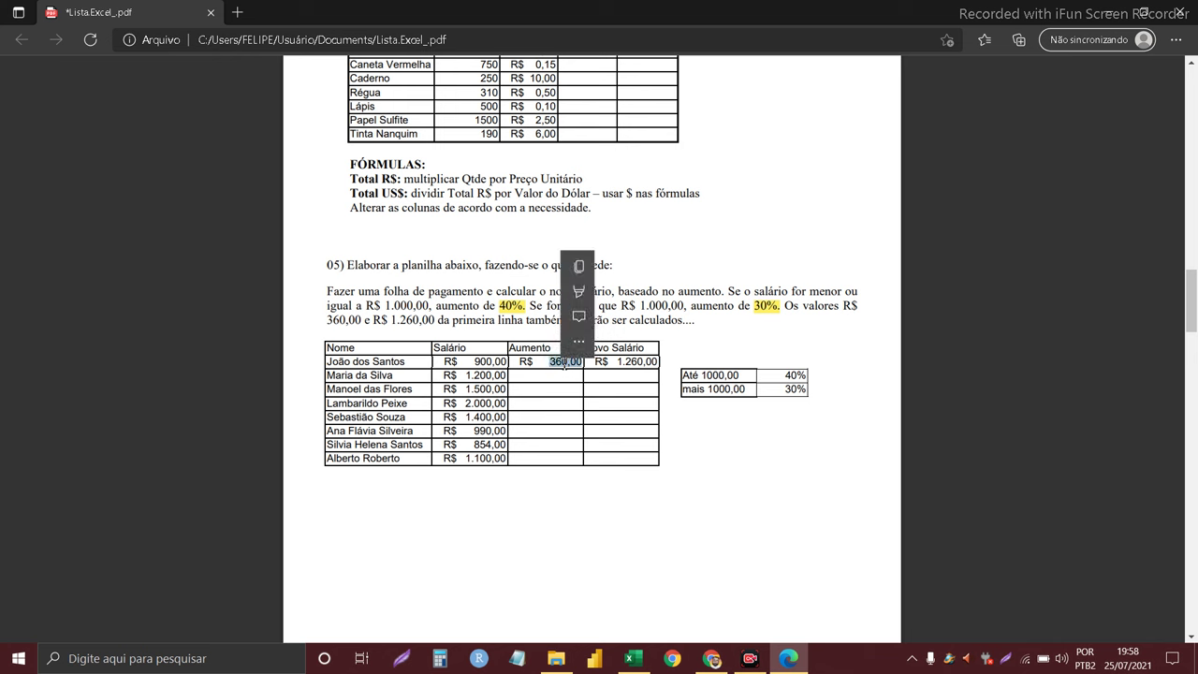
click(560, 379)
drag(552, 367, 552, 388)
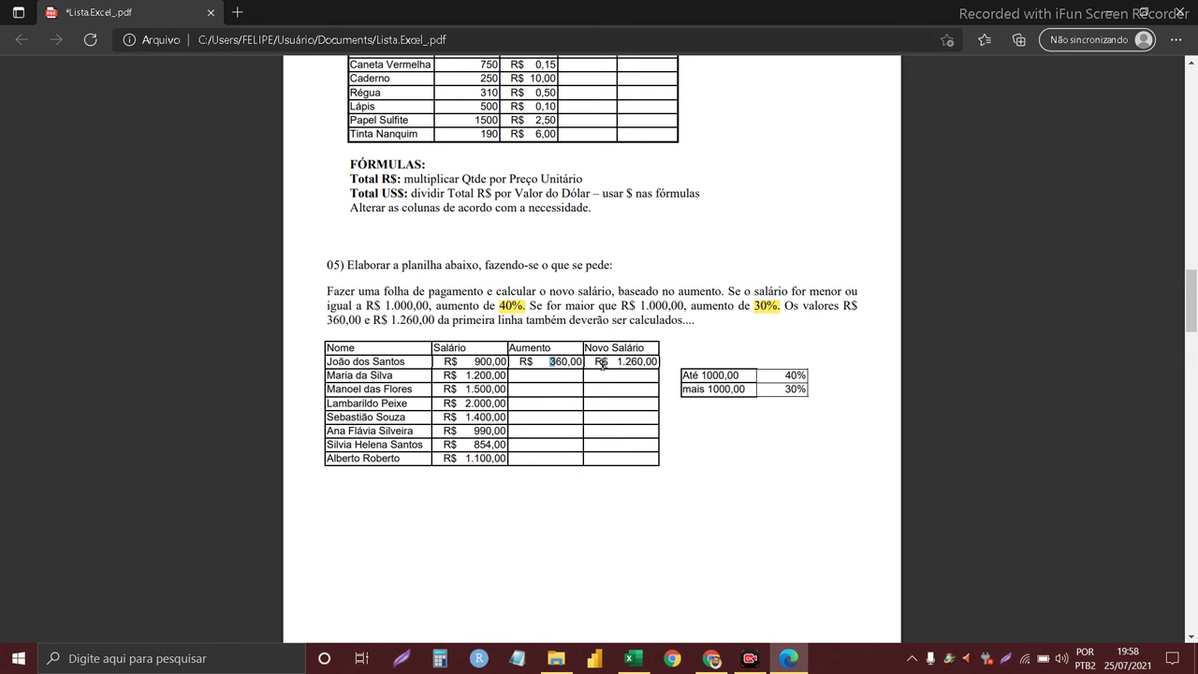
drag(588, 362, 658, 361)
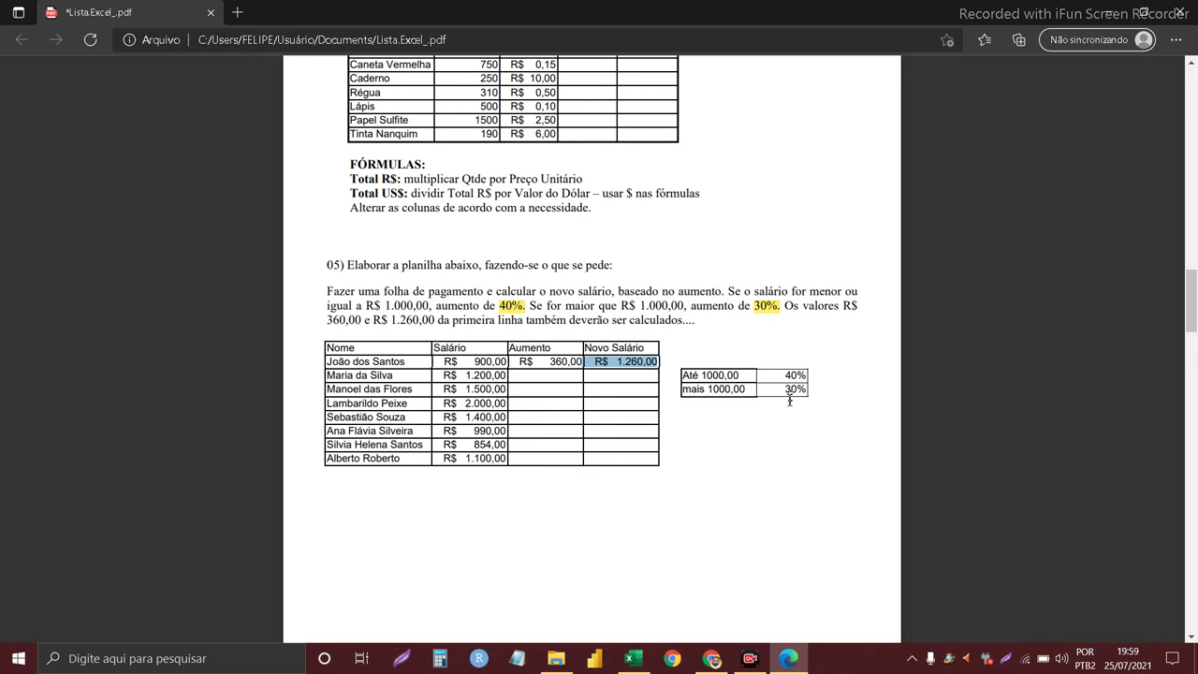
Step: In the exercise spreadsheet, select D87 and read the Se conditions in the instruction box
click(634, 659)
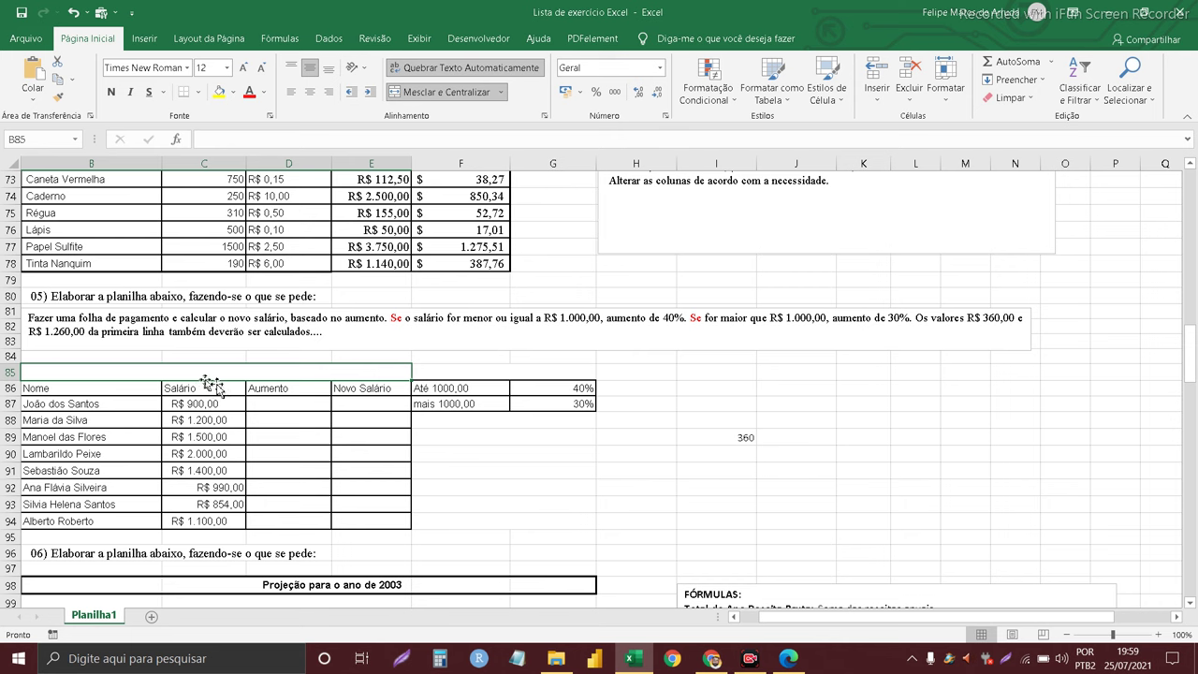
click(255, 407)
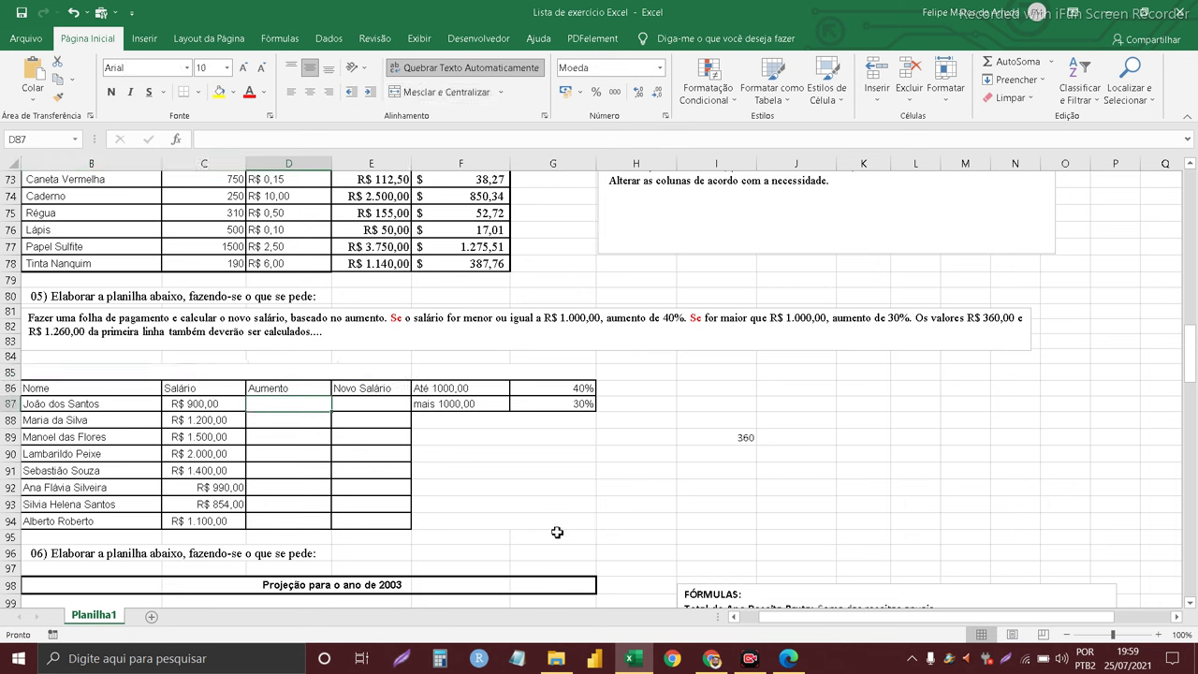
click(397, 321)
double_click(397, 321)
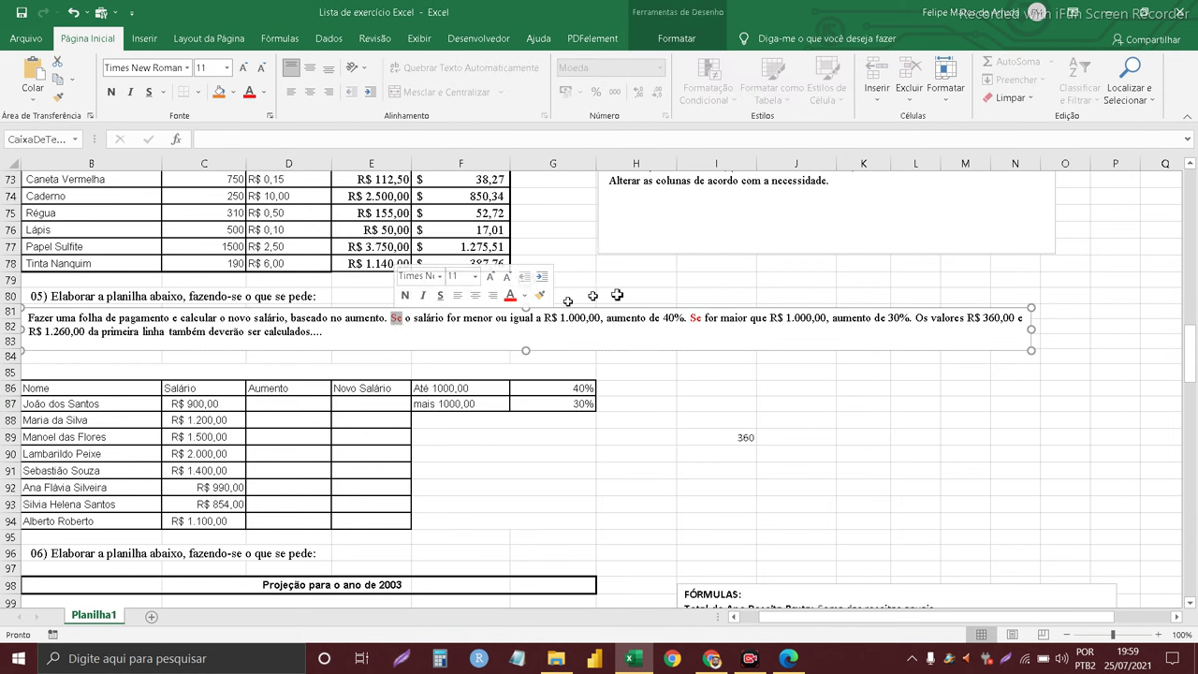
double_click(697, 319)
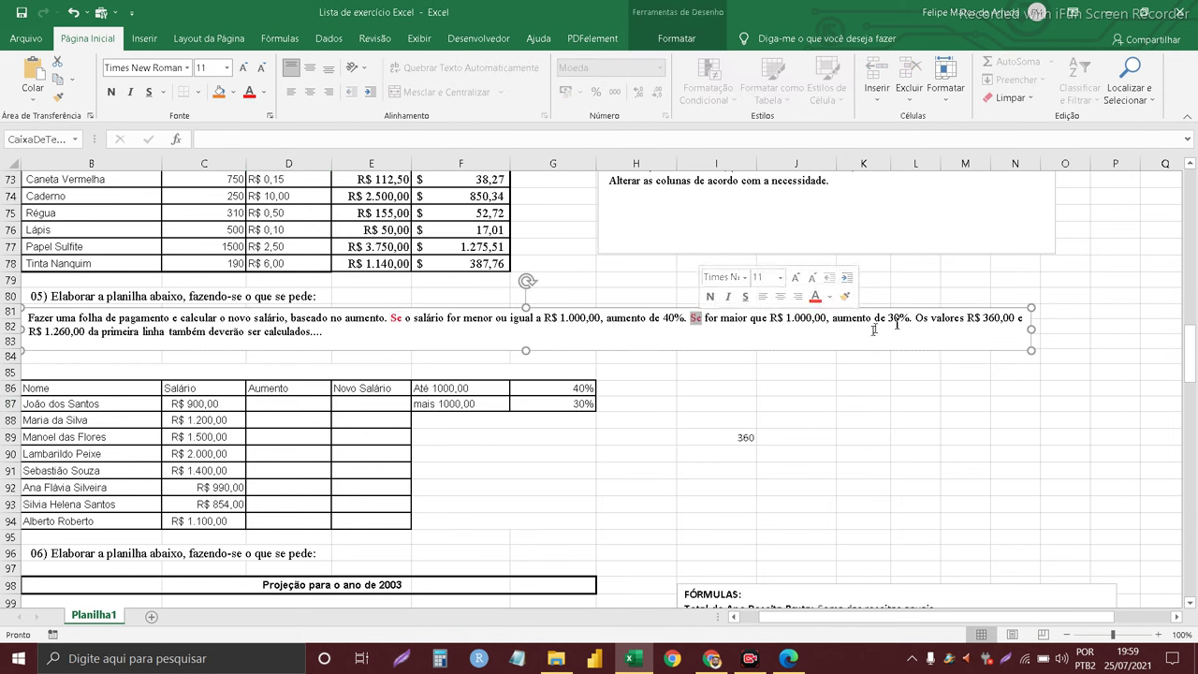
click(302, 403)
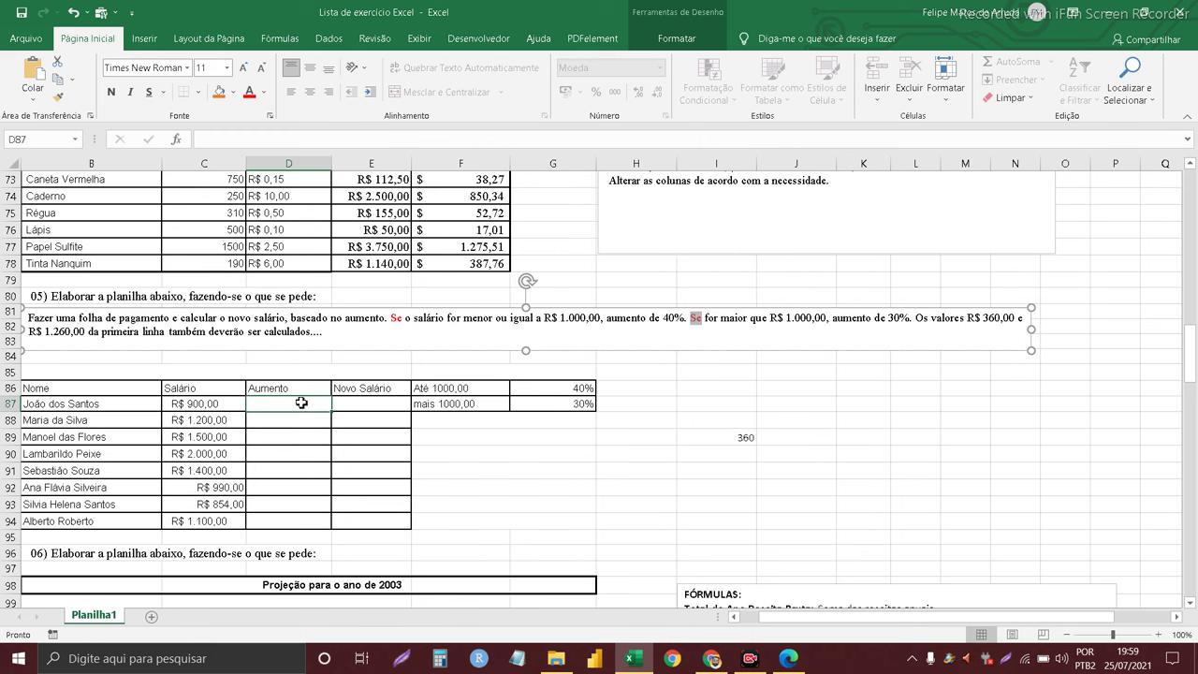
Step: Browse the Fórmulas > Lógica function list to find SE, then close it
click(331, 39)
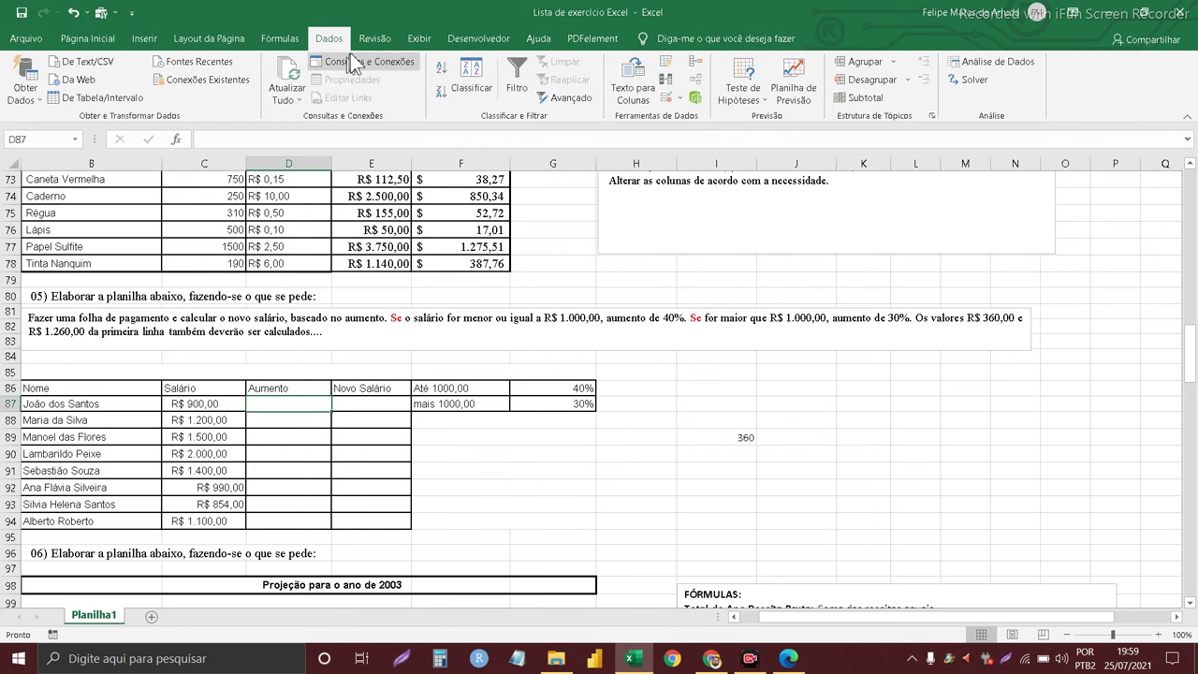
click(280, 39)
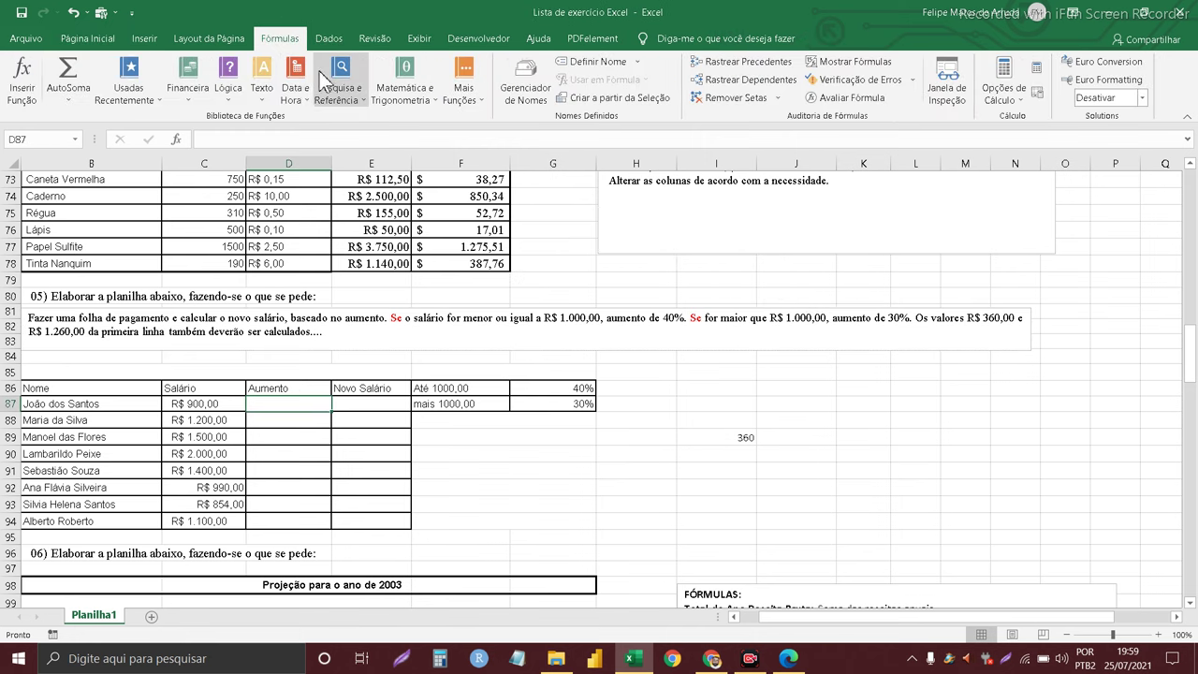
click(228, 94)
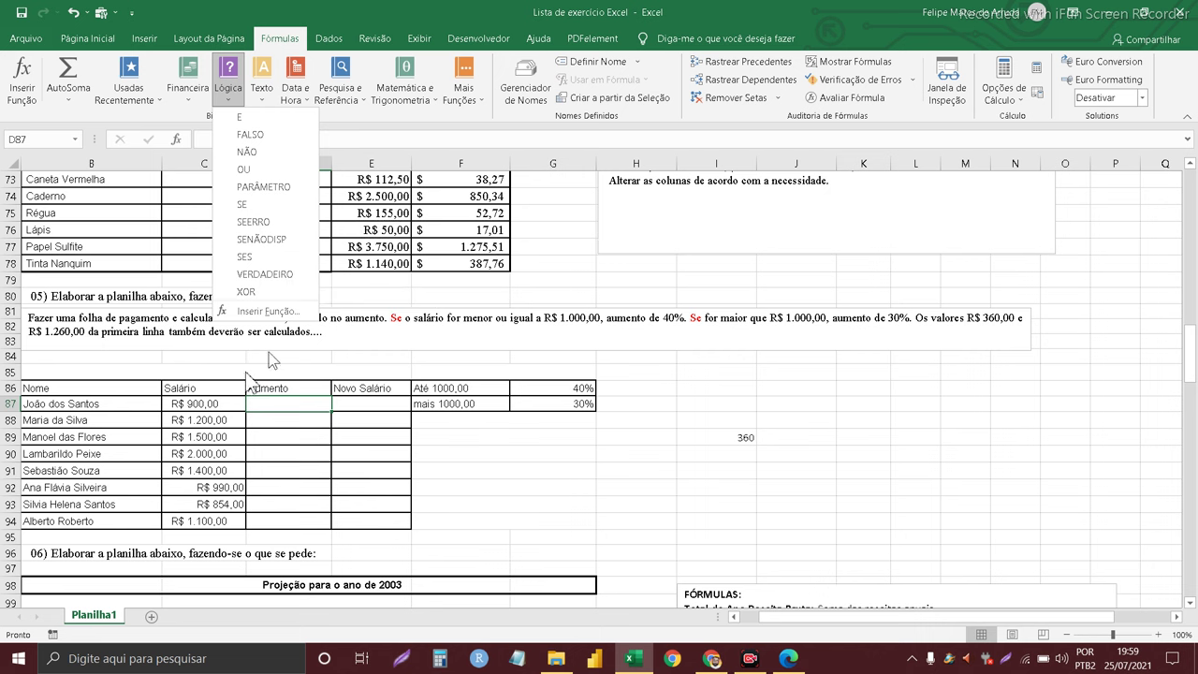
click(268, 401)
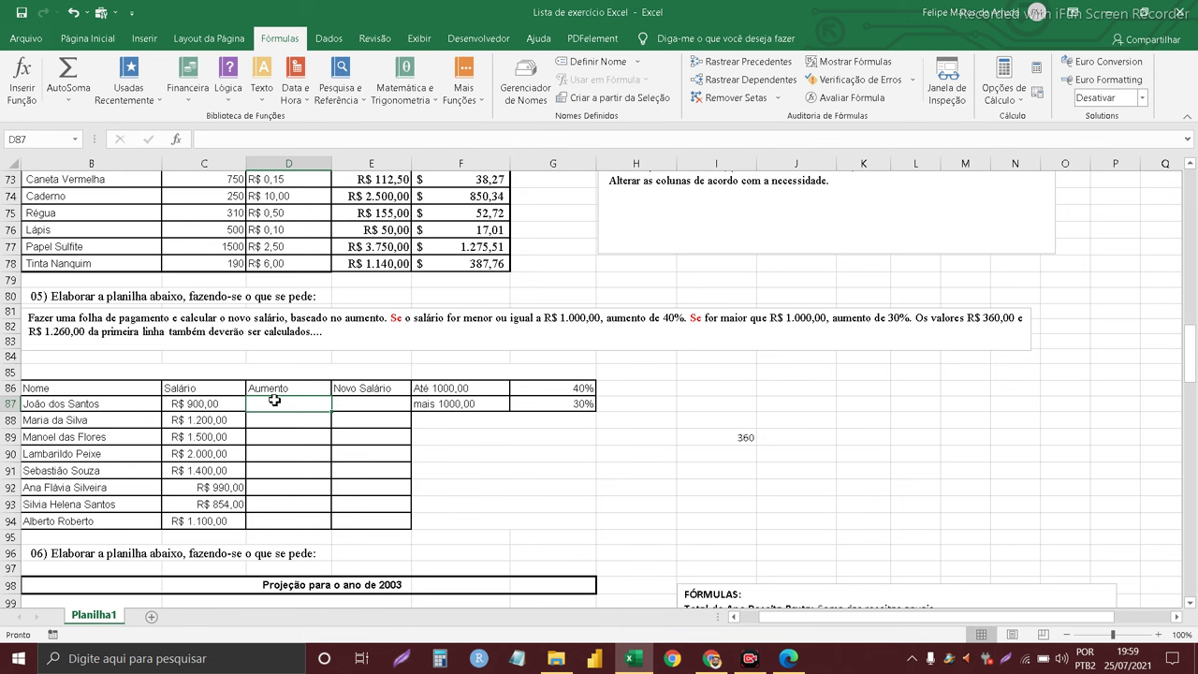
Step: In D87 enter =SE(C87<=1000;C87*40%;SE(C87>=1000;C87*30%;)), clicking C87 for each salary reference
text(=)
text(SE)
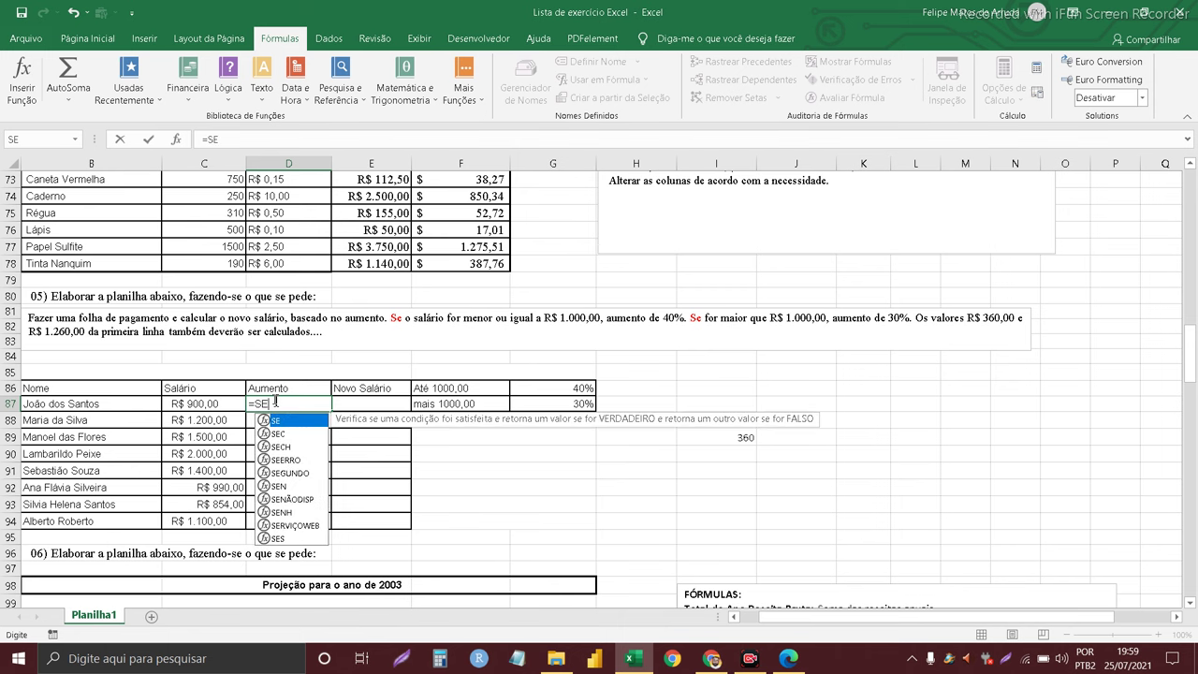
text(()
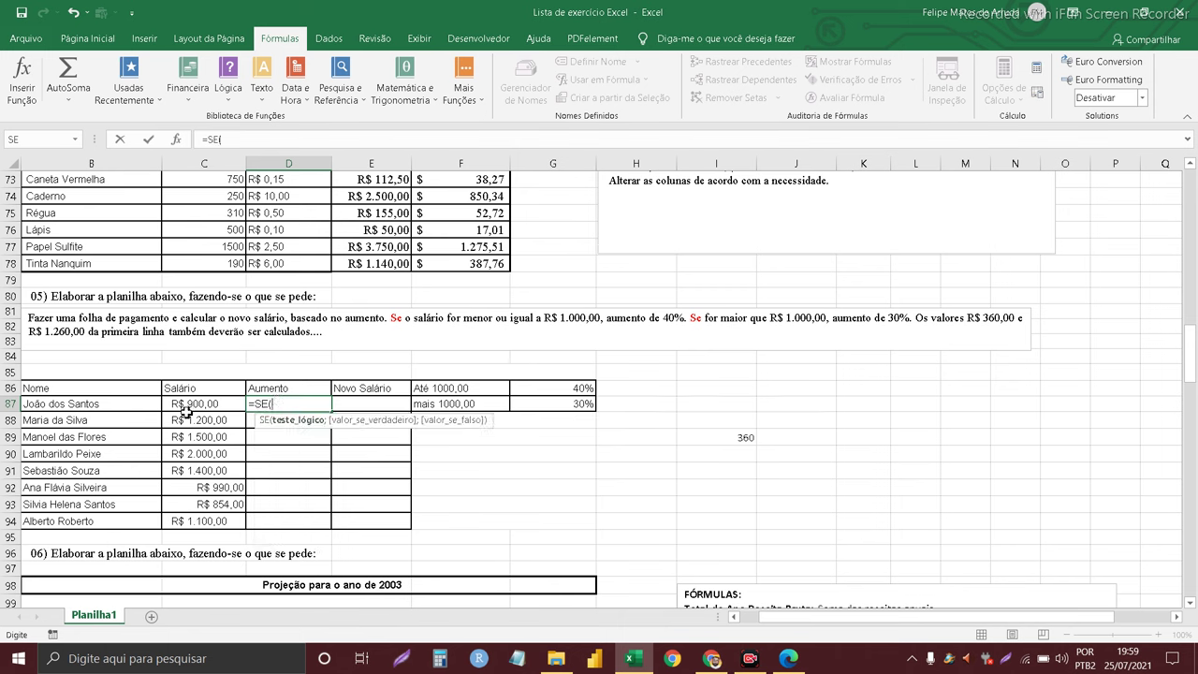
click(190, 410)
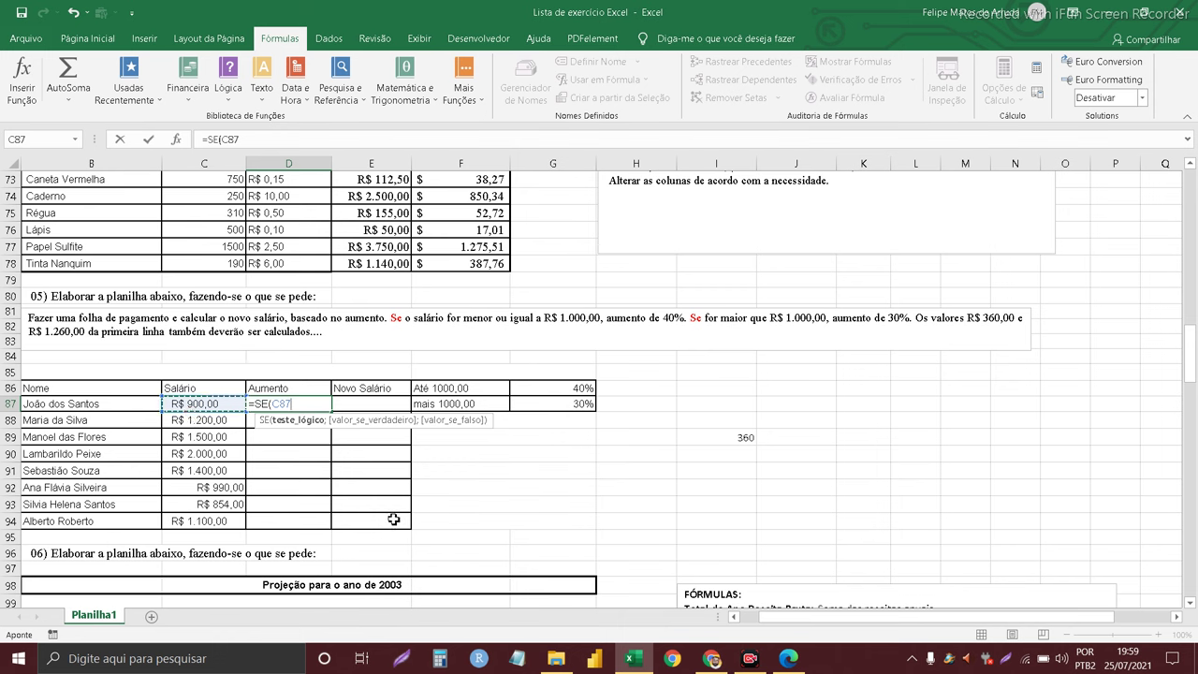
text(<)
text(=1000)
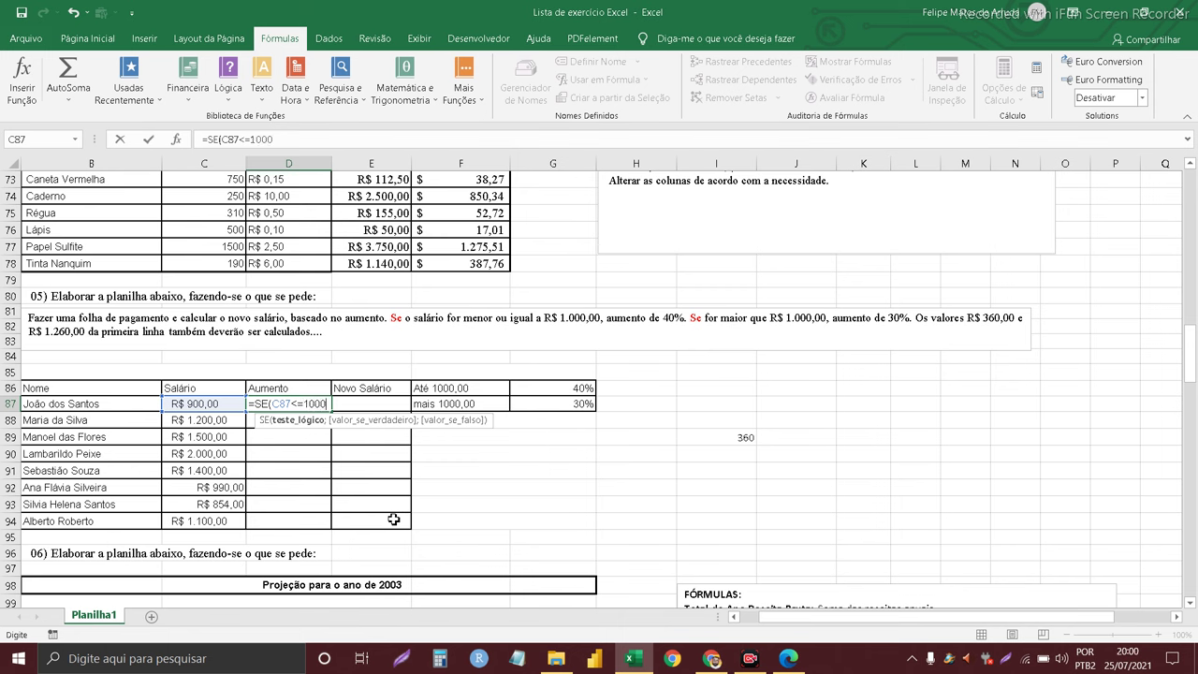
text(;)
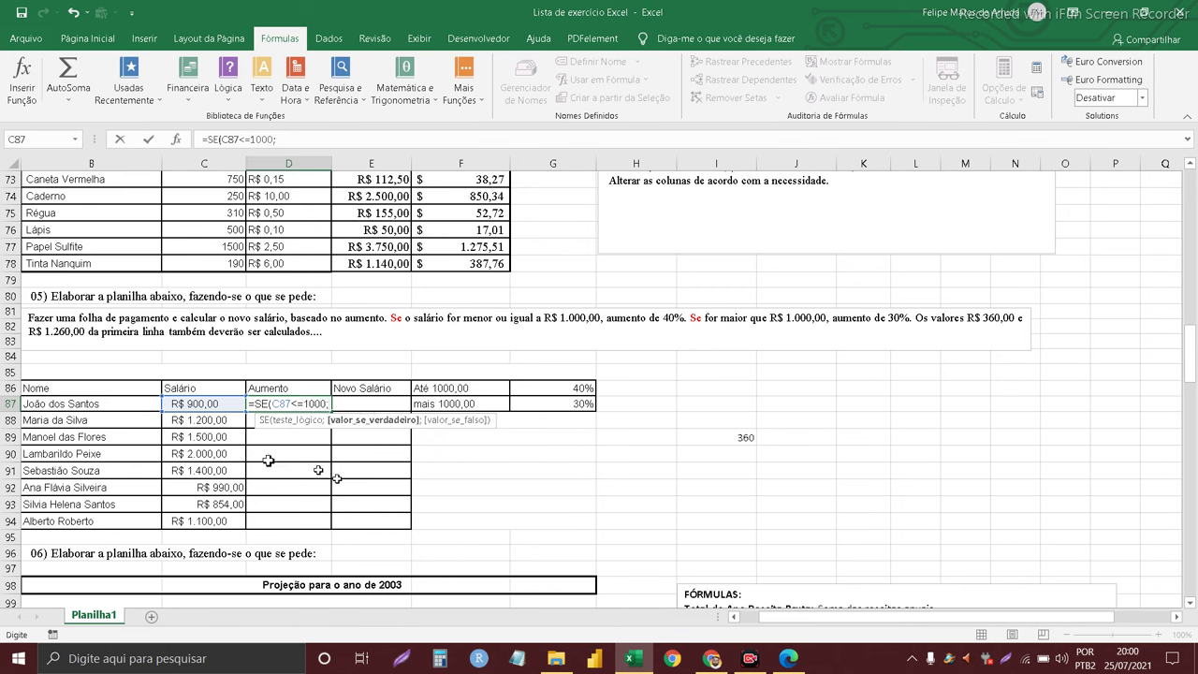
click(193, 404)
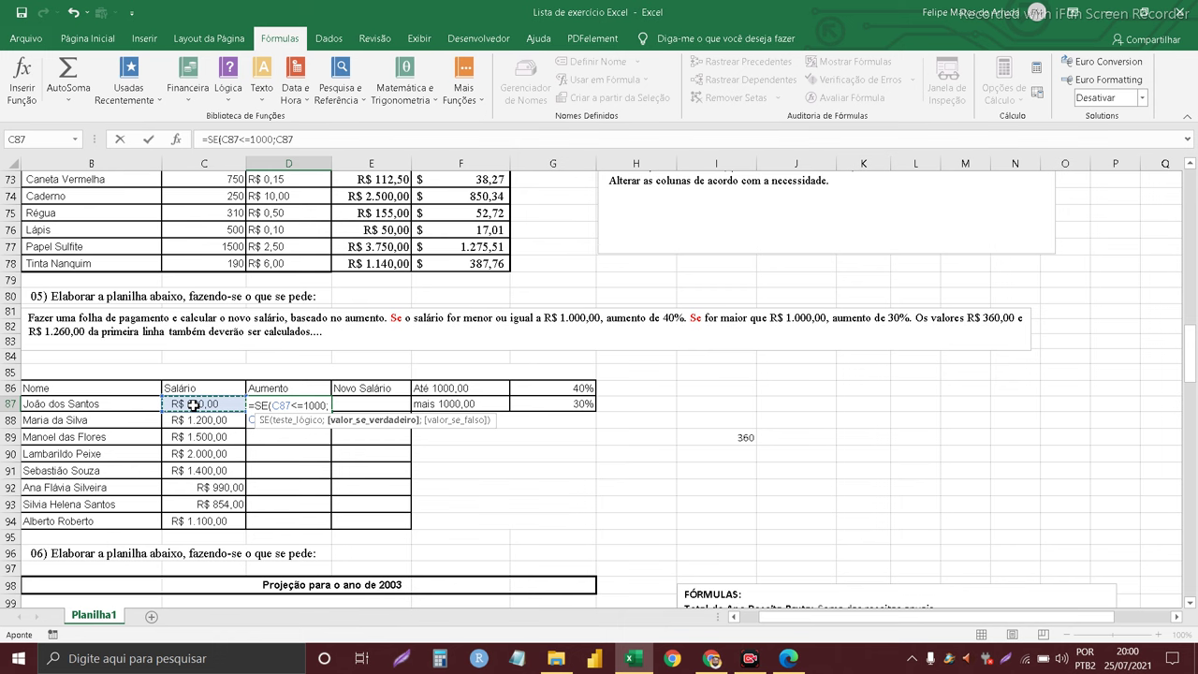
text(*)
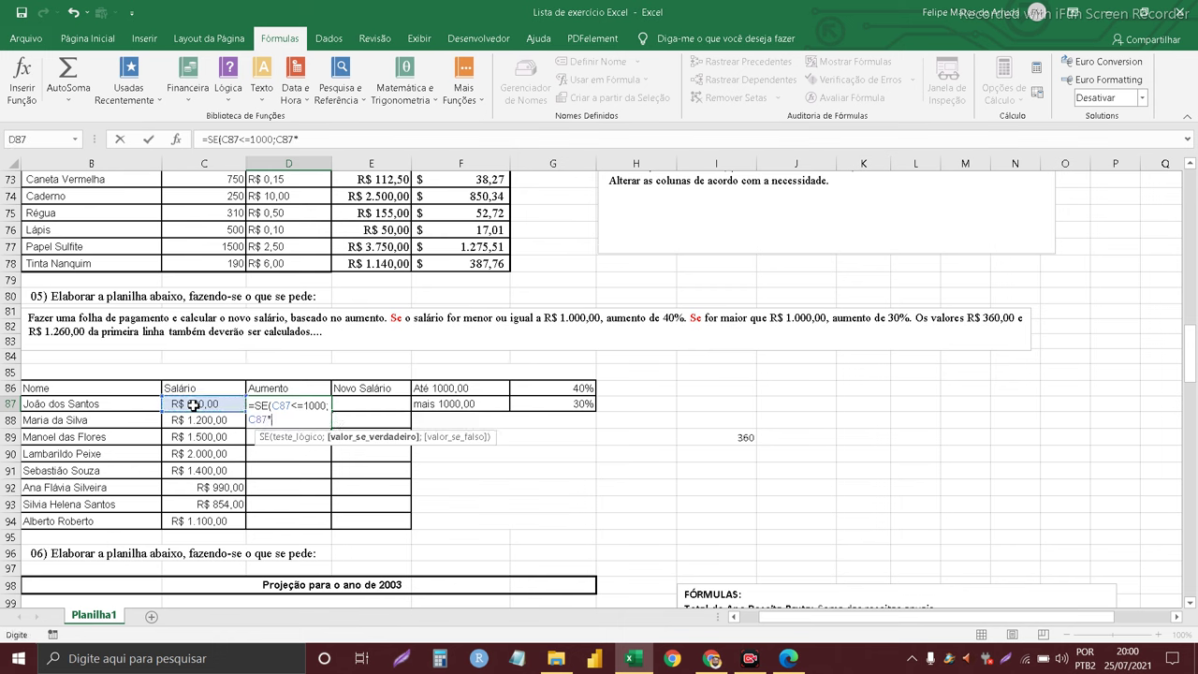
text(40%)
text(;)
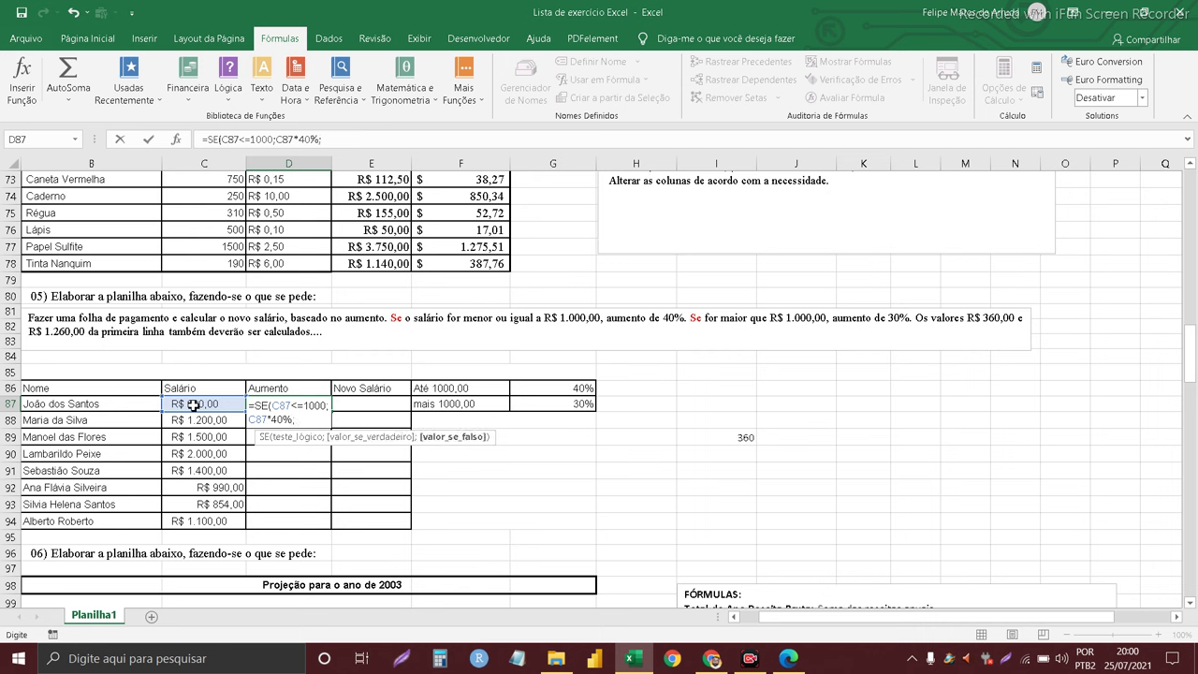
text(SE)
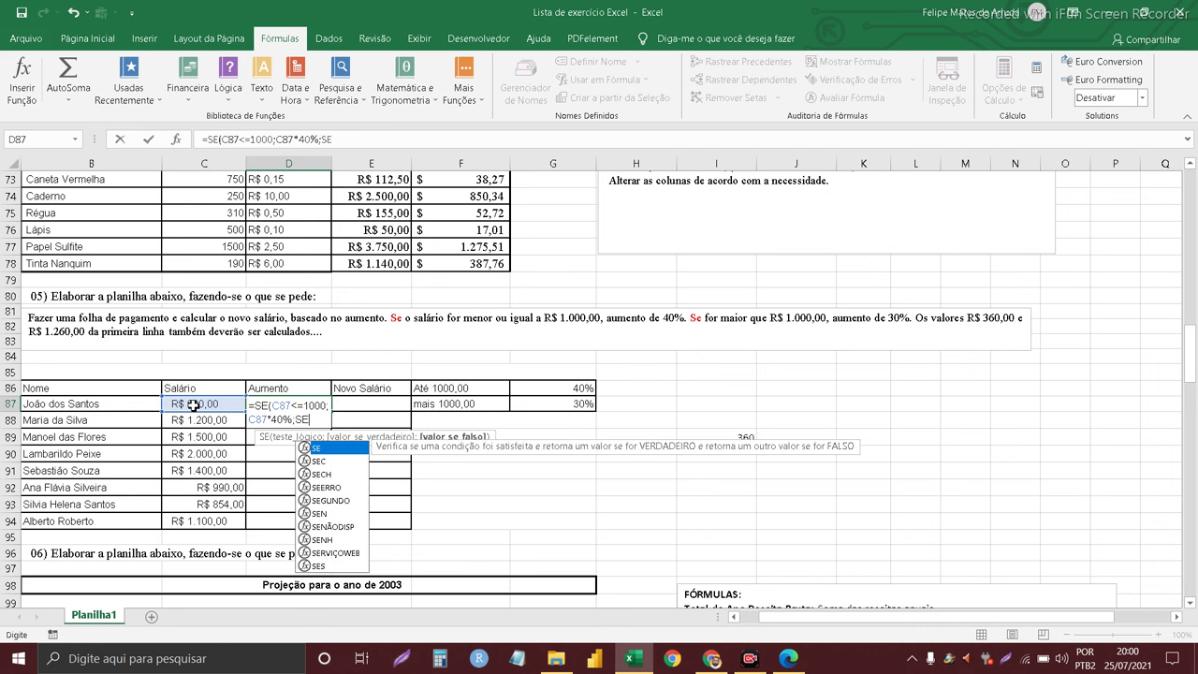
text(()
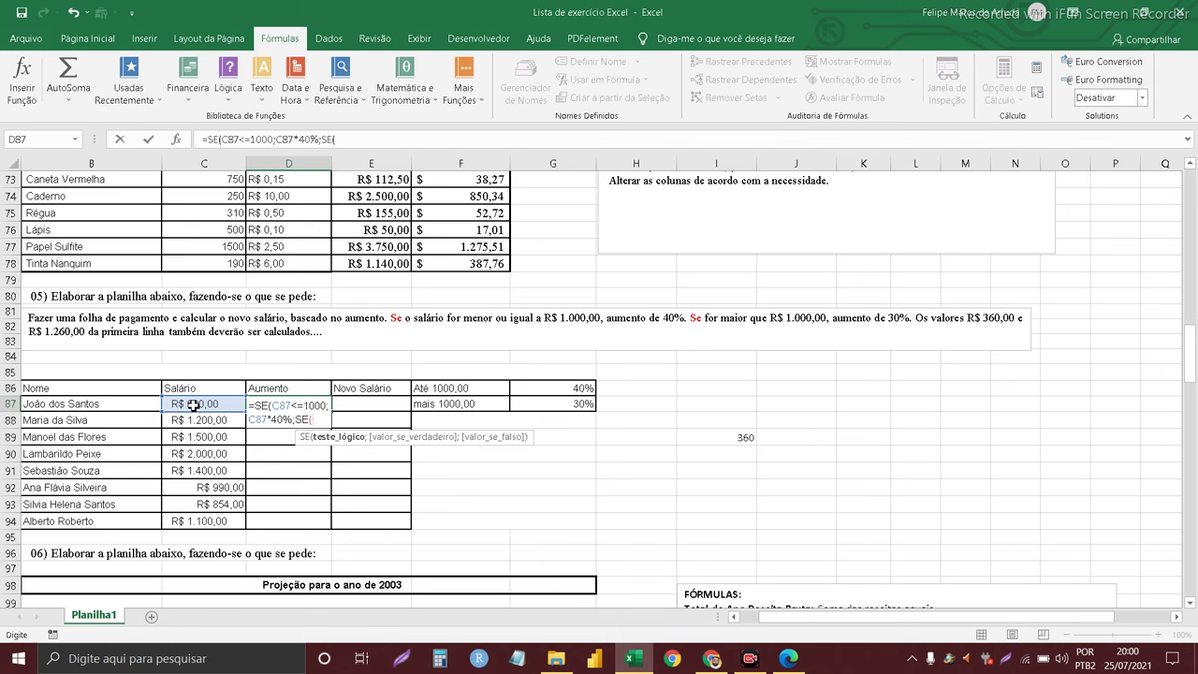
click(193, 404)
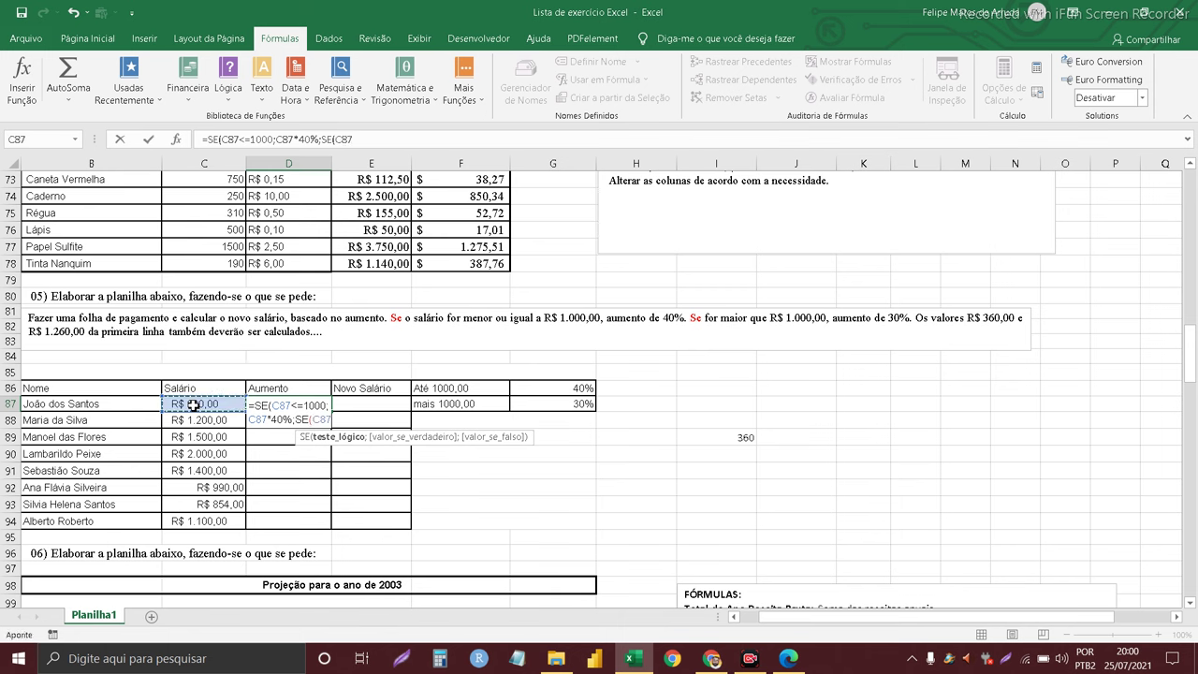
text(>=)
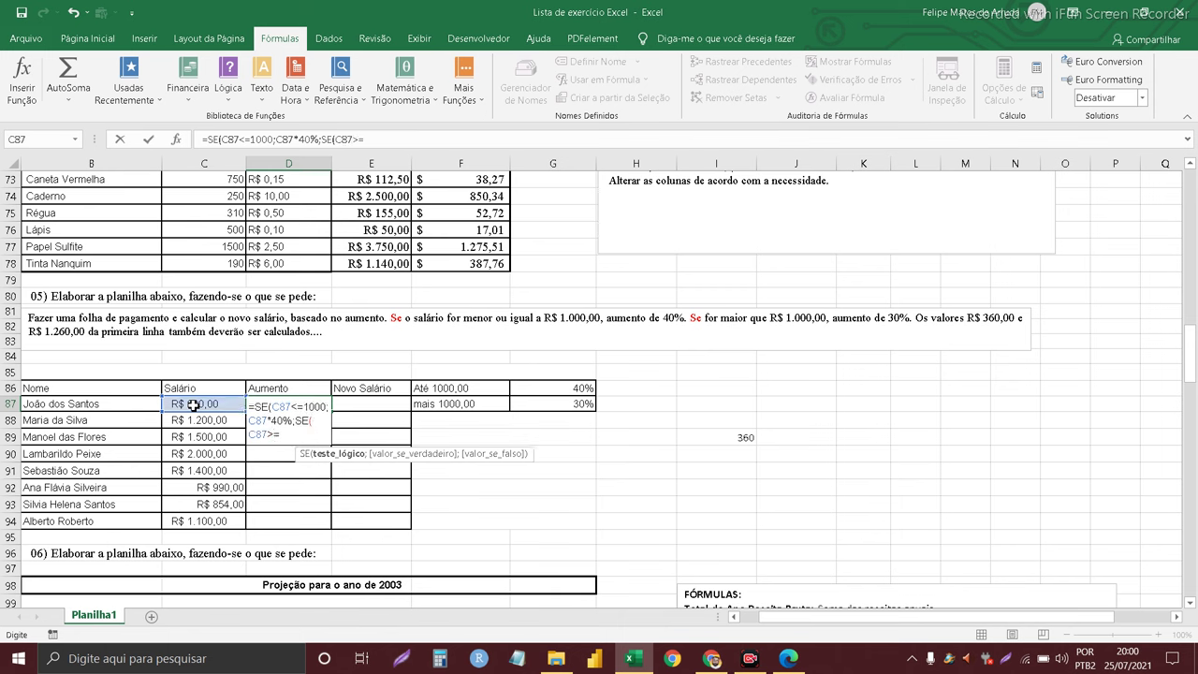
text(10)
text(00)
text(;)
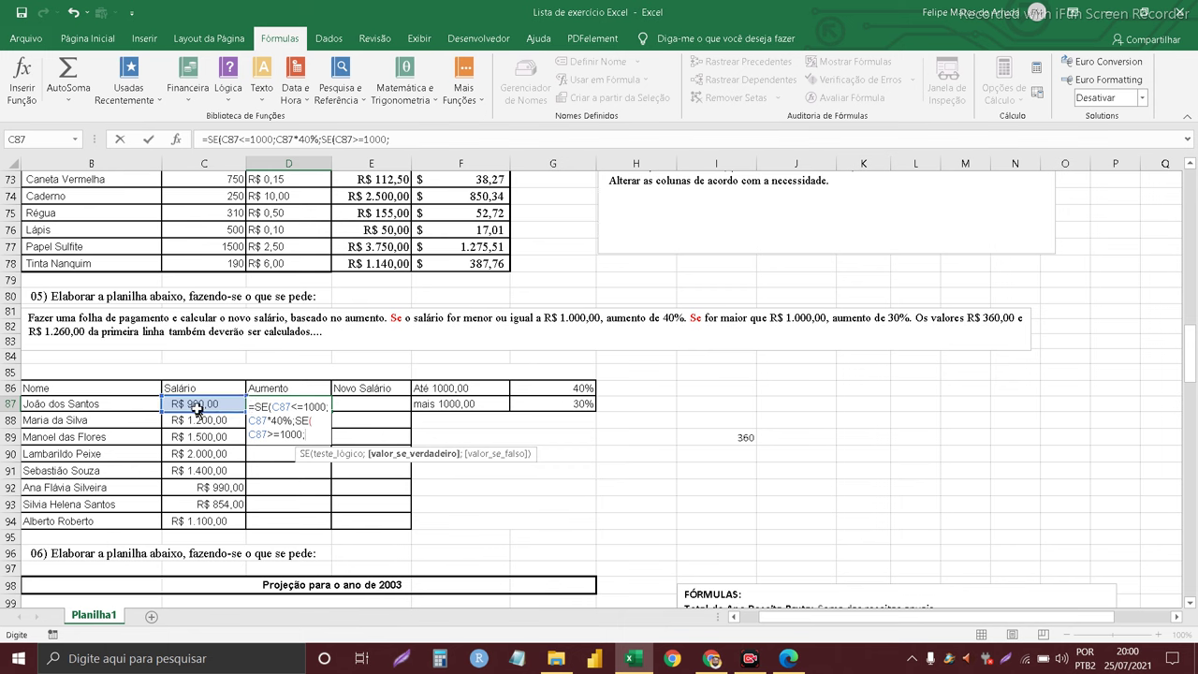
click(196, 406)
text(*)
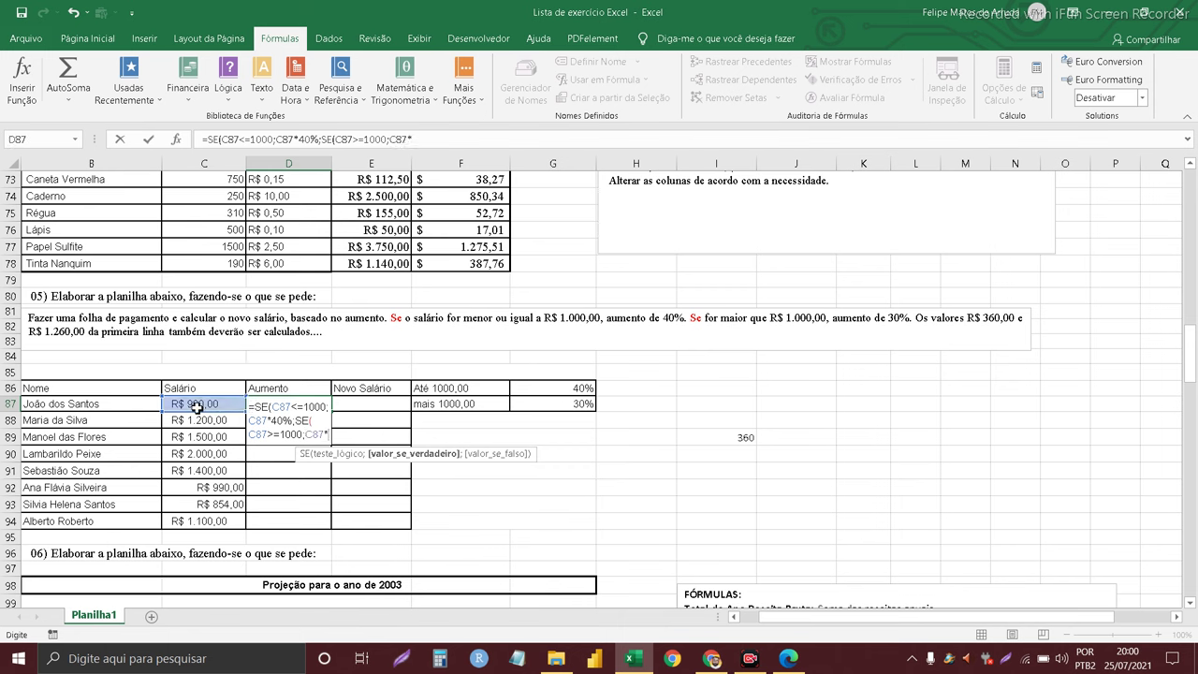
text(30)
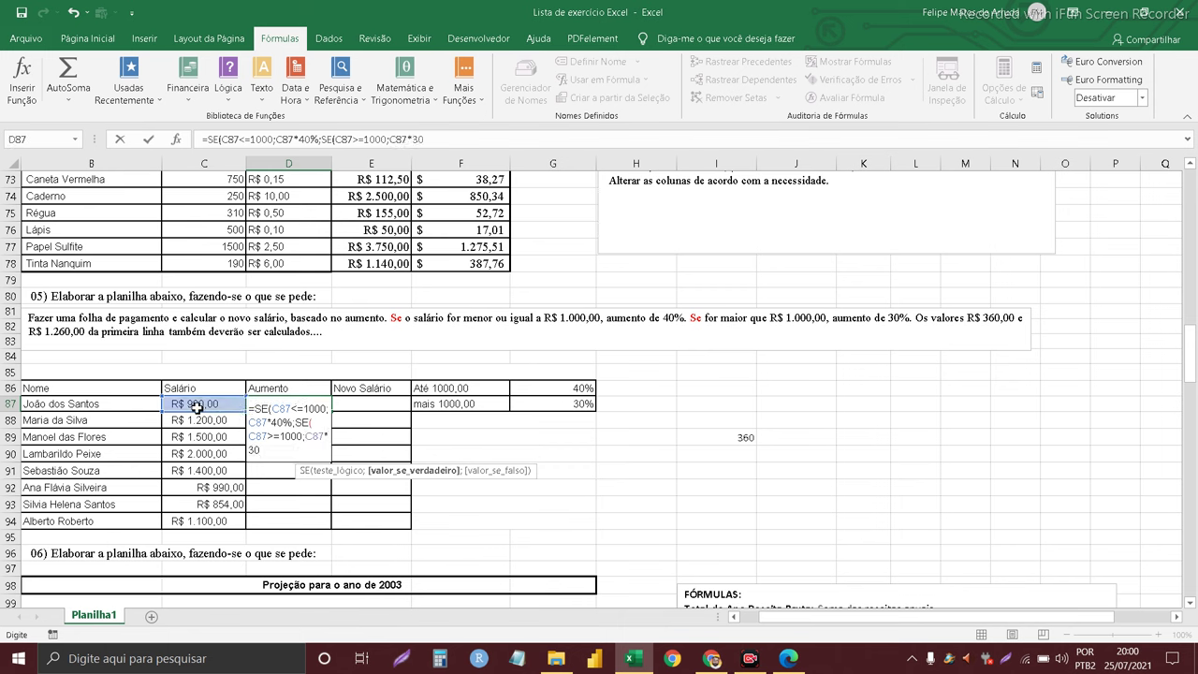
text(%)
text(;)
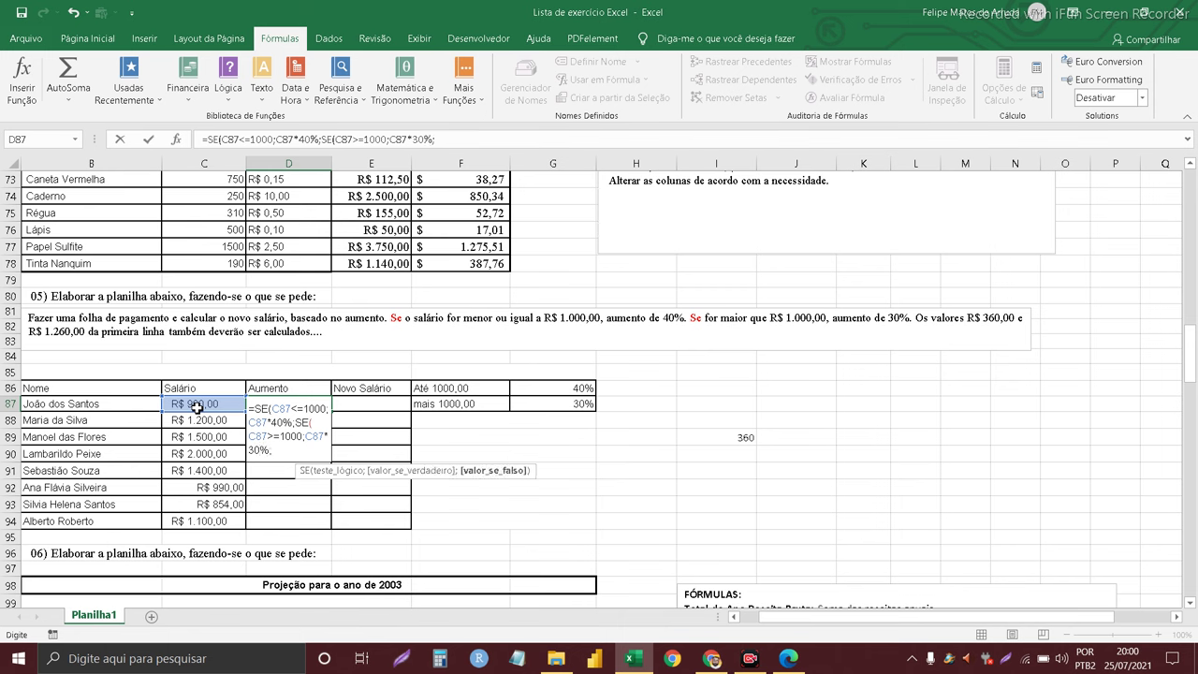
text())
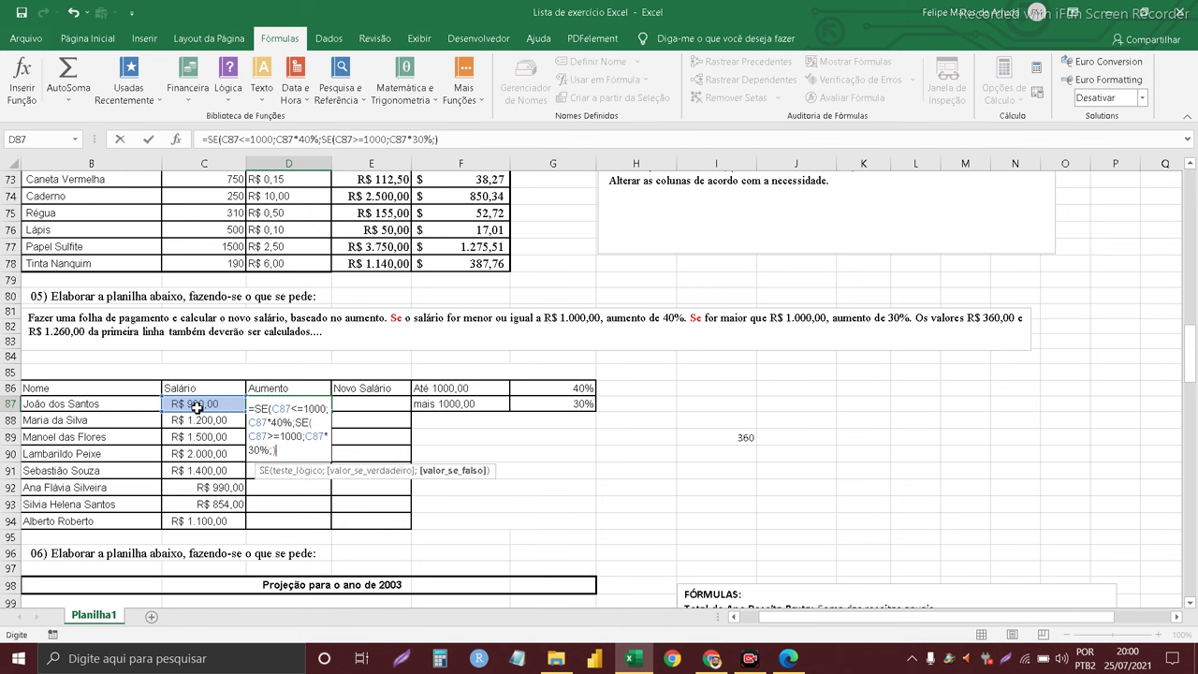
Step: Commit the D87 raise formula, accepting Excel's suggested correction, so it shows R$ 360,00
key(Return)
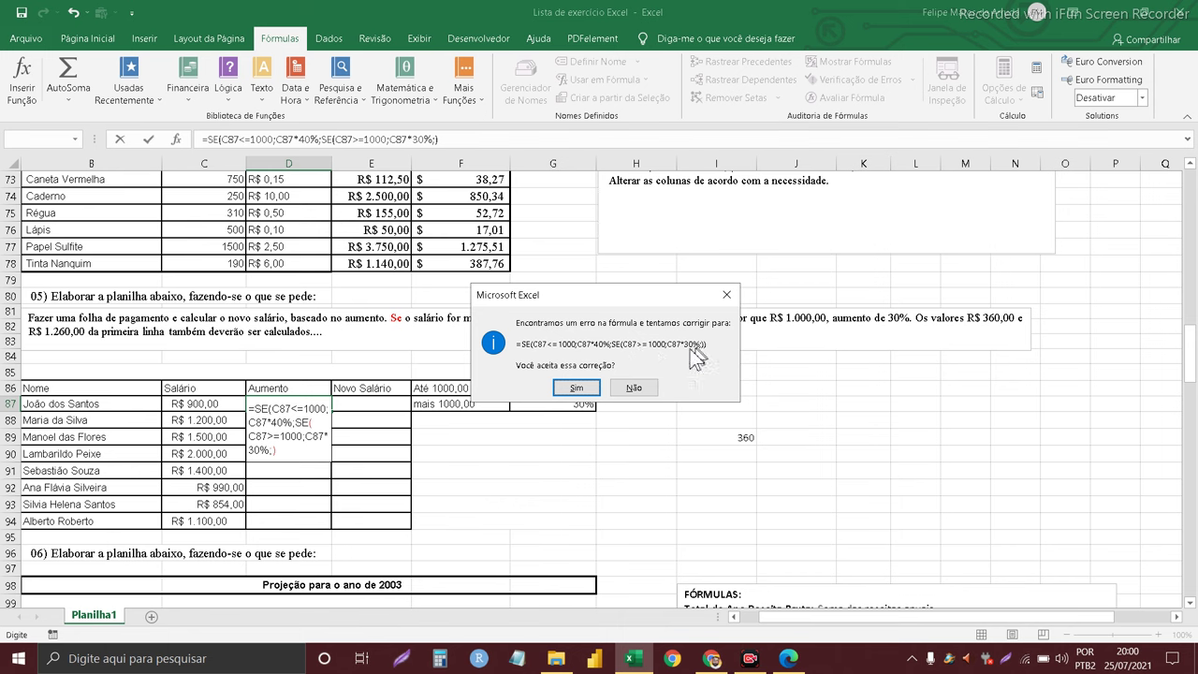
click(594, 388)
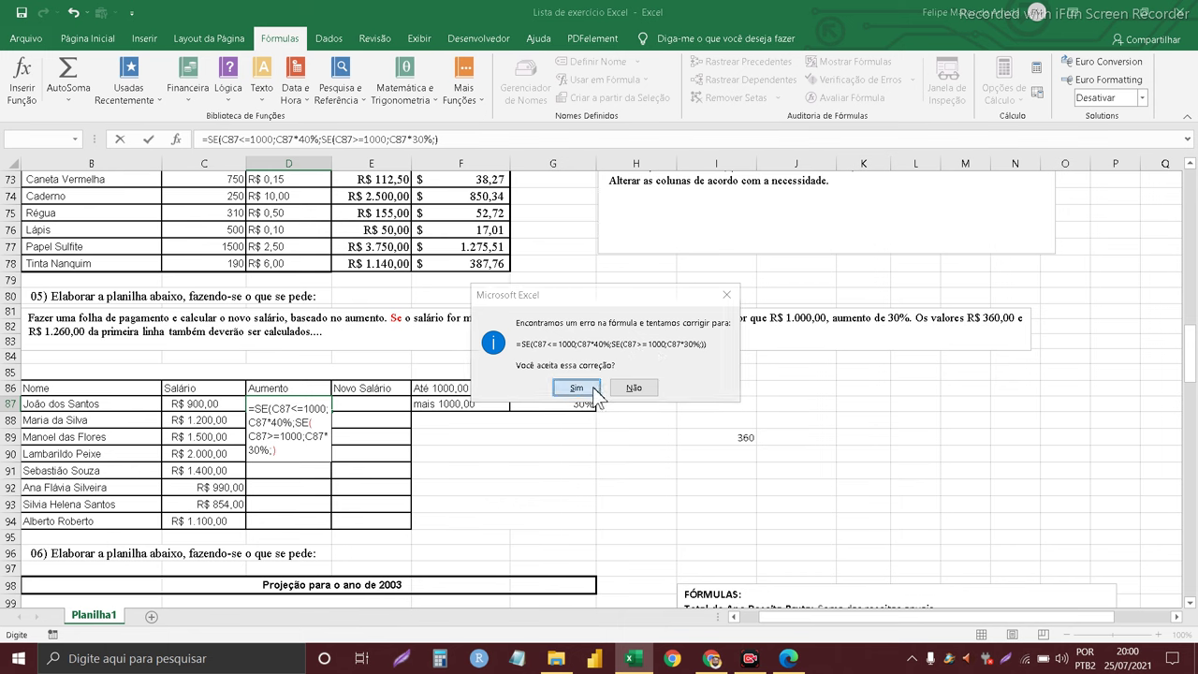
click(296, 409)
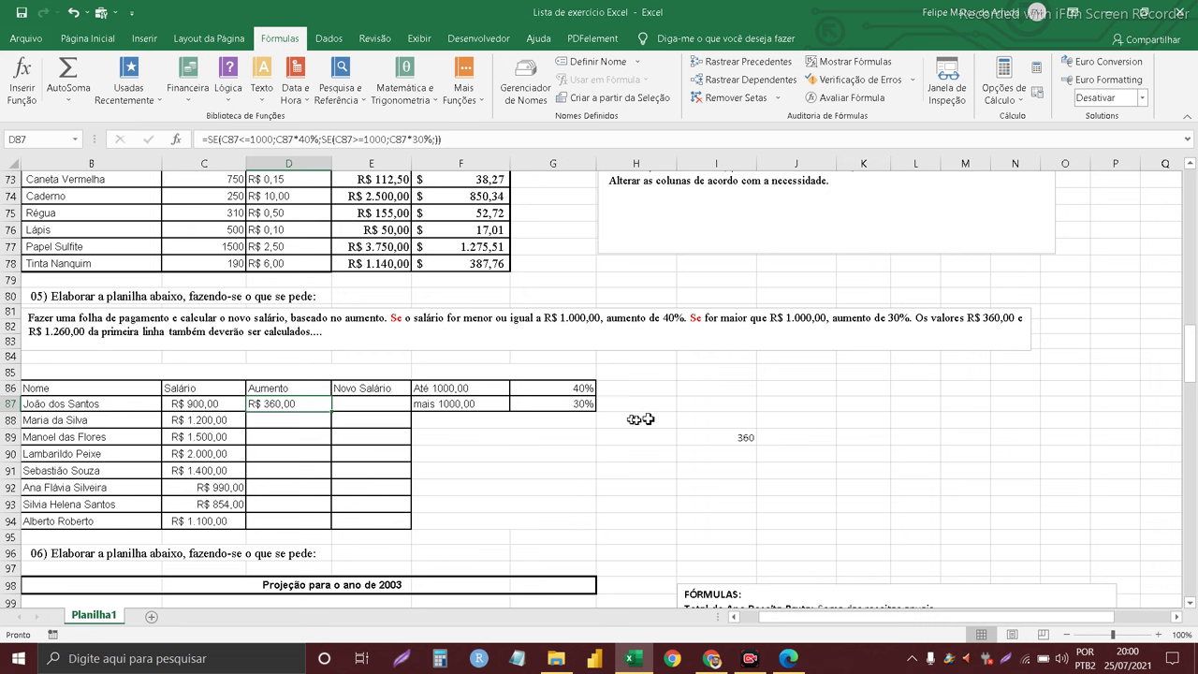
Step: Delete the stray 360 value beside the payroll table
click(737, 437)
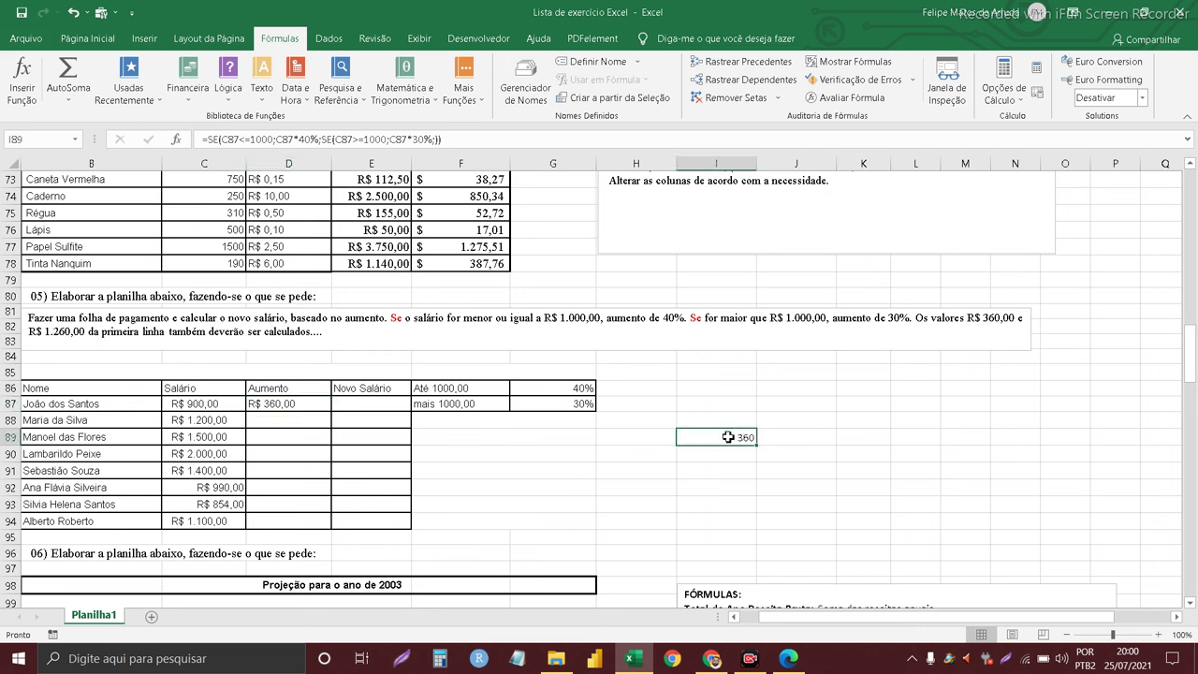
click(303, 408)
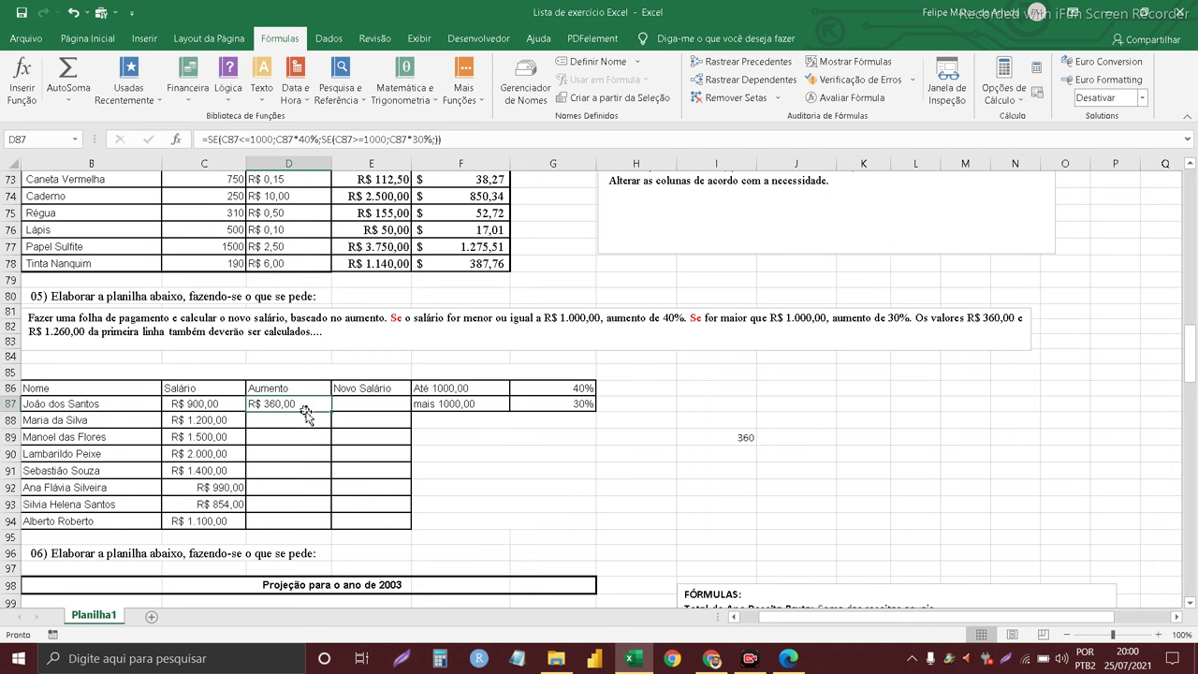
click(702, 434)
key(BackSpace)
click(487, 433)
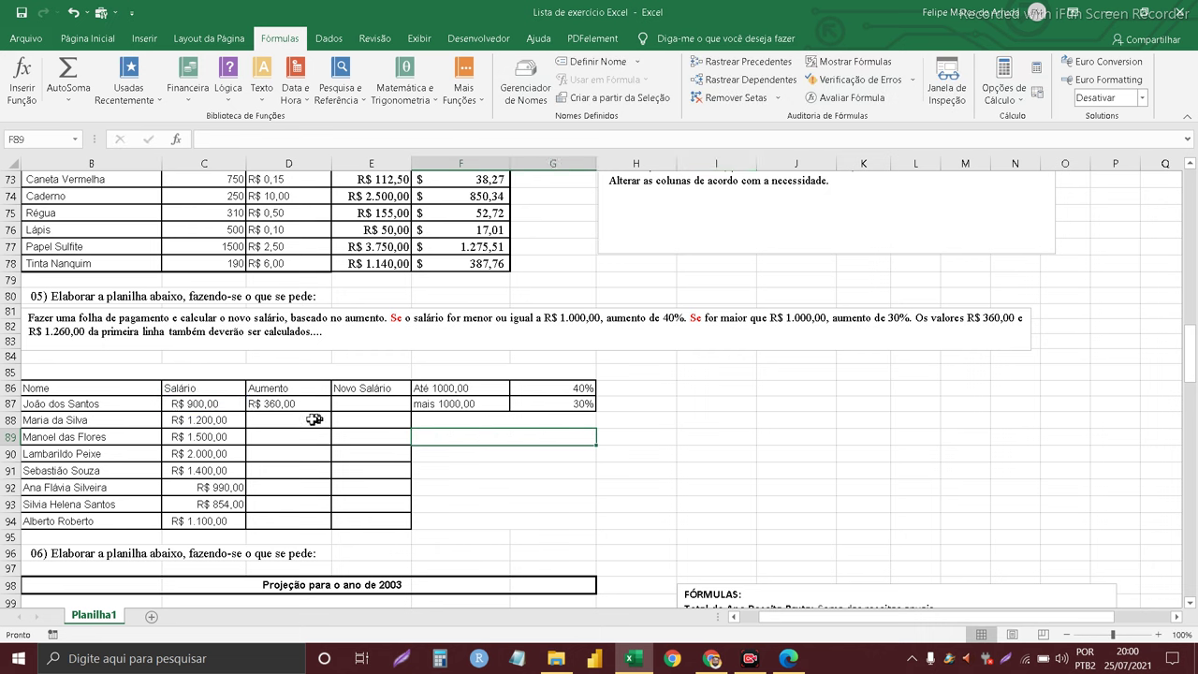
click(298, 409)
Step: Enter =SOMA(C87:D87) in E87, giving the first employee a new salary of R$ 1.260,00
click(367, 404)
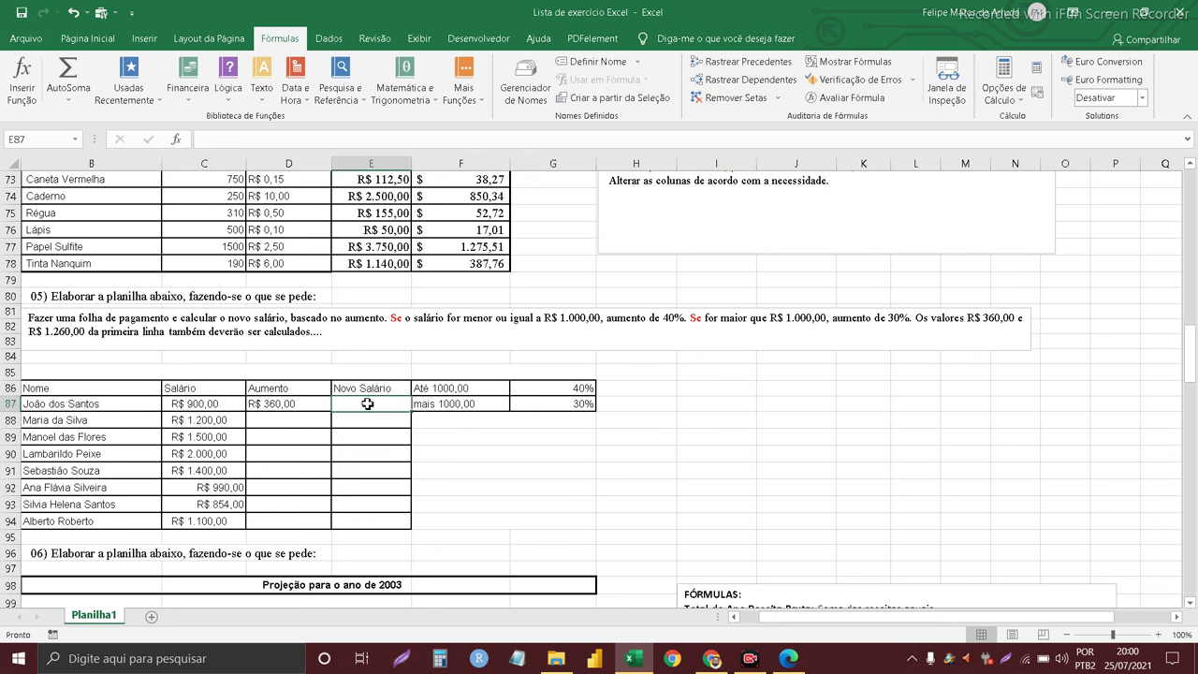
text(=)
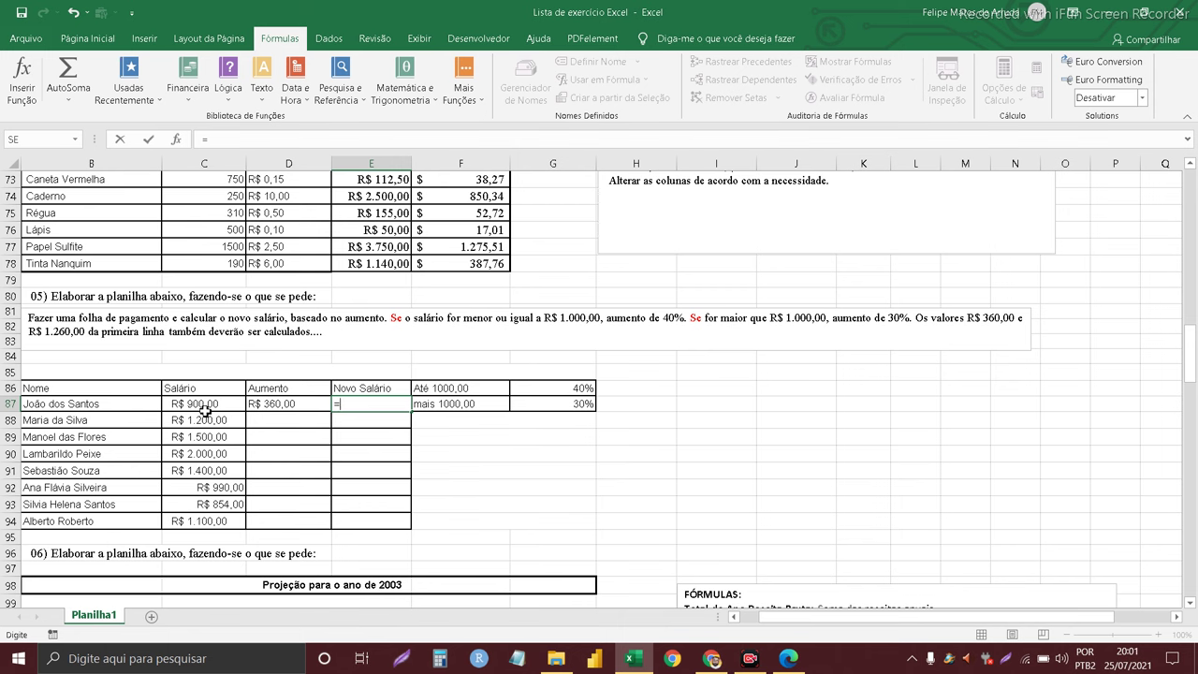
click(204, 407)
text(+)
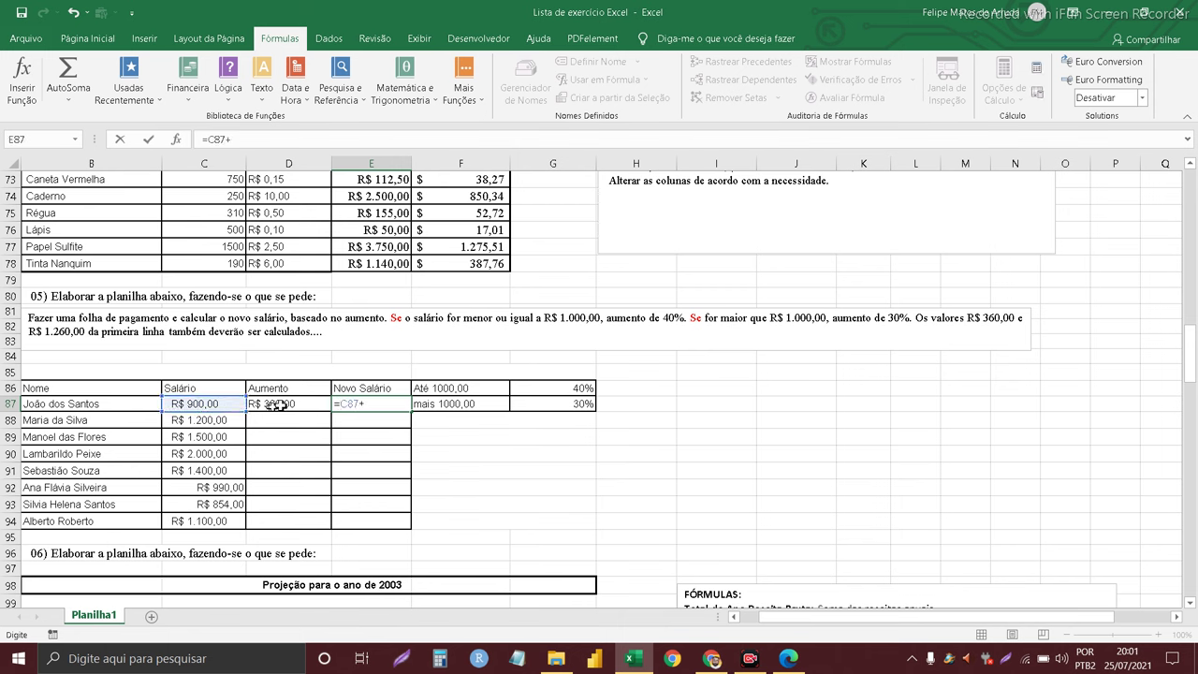
click(290, 405)
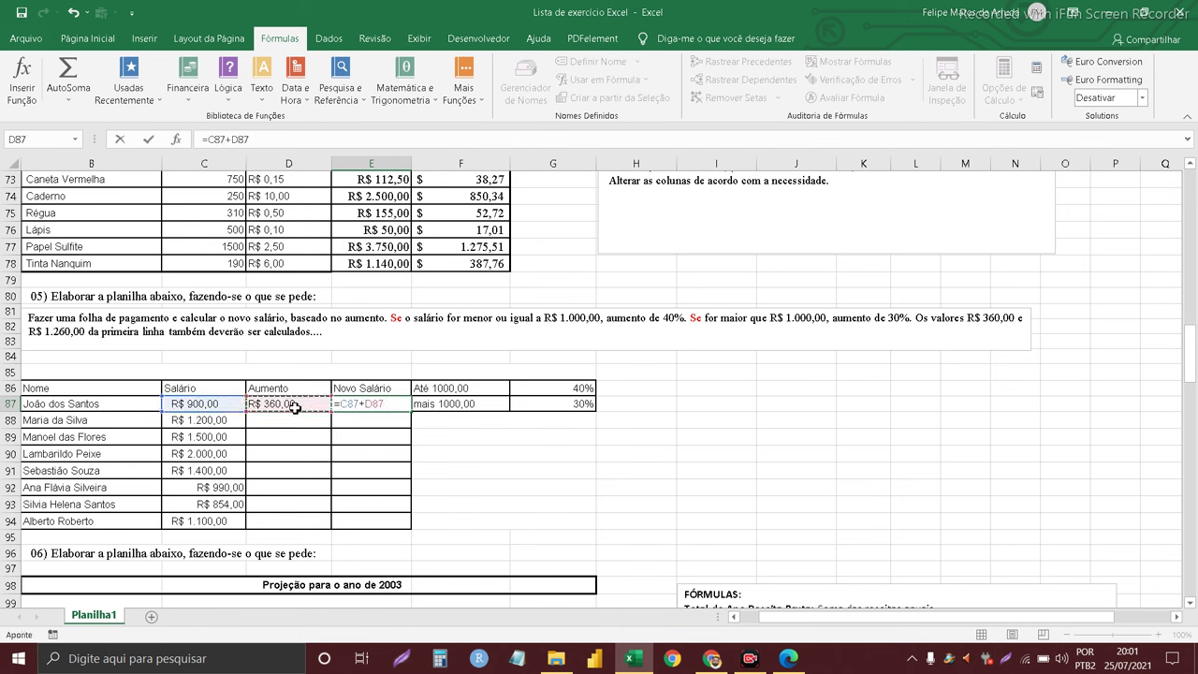
key(BackSpace)
key(BackSpace)
key(BackSpace)
key(BackSpace)
key(BackSpace)
key(BackSpace)
key(BackSpace)
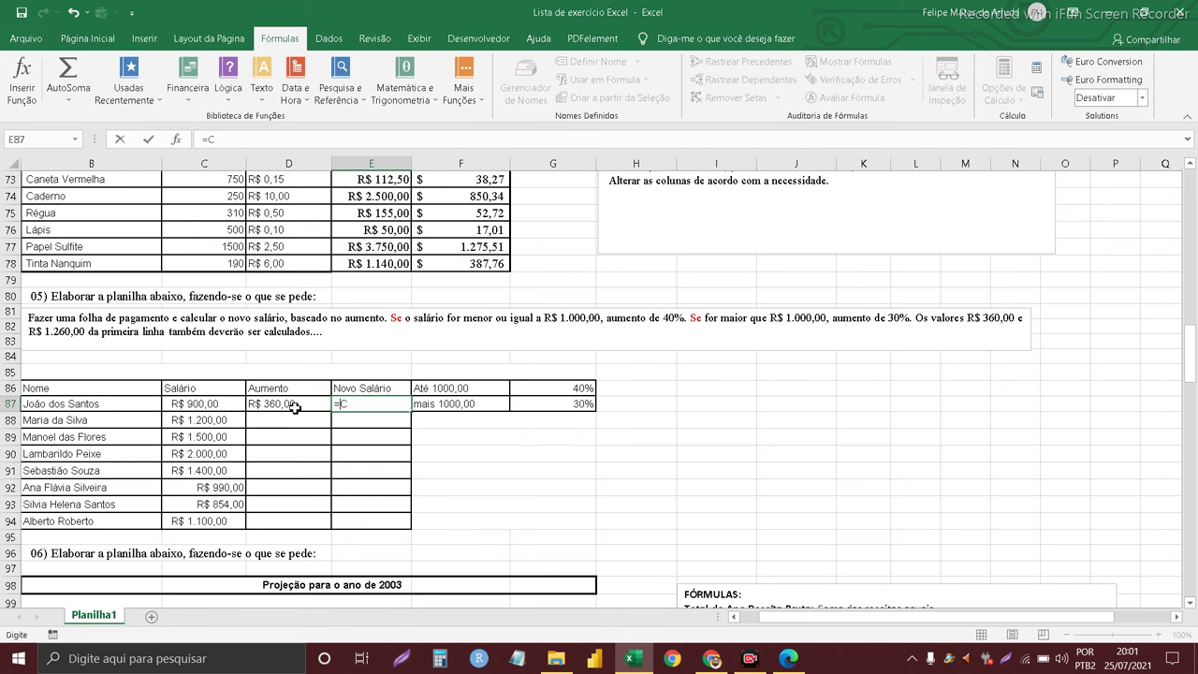
text(SOMA)
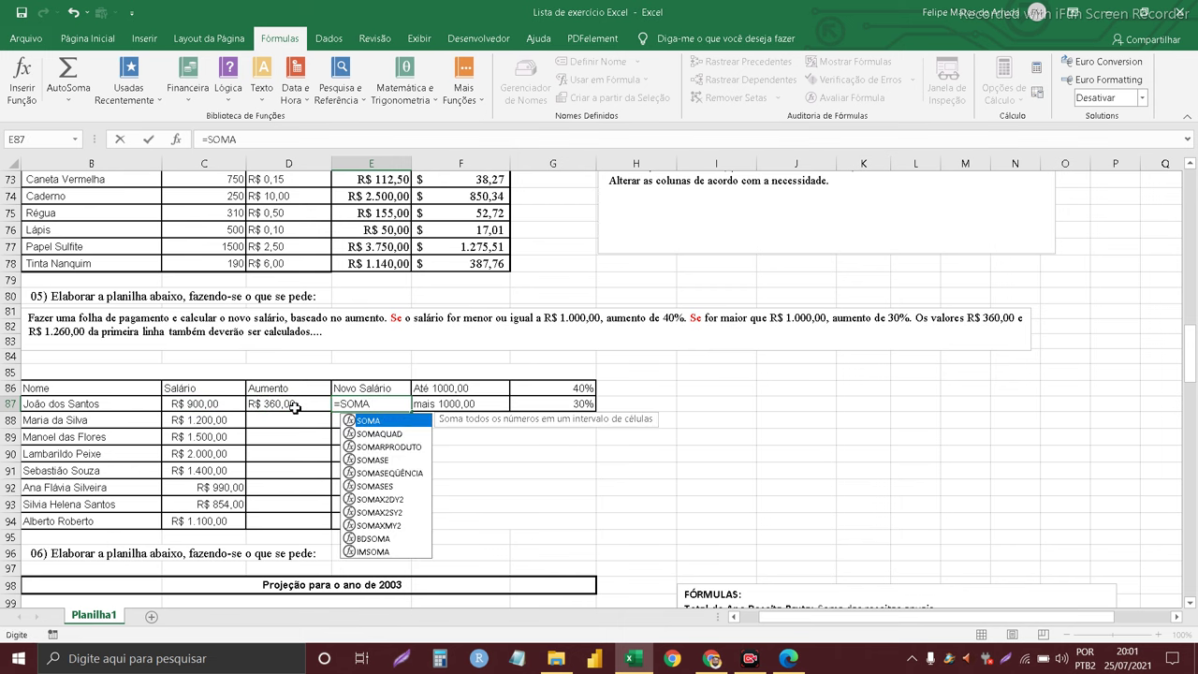
text(()
drag(234, 404, 258, 403)
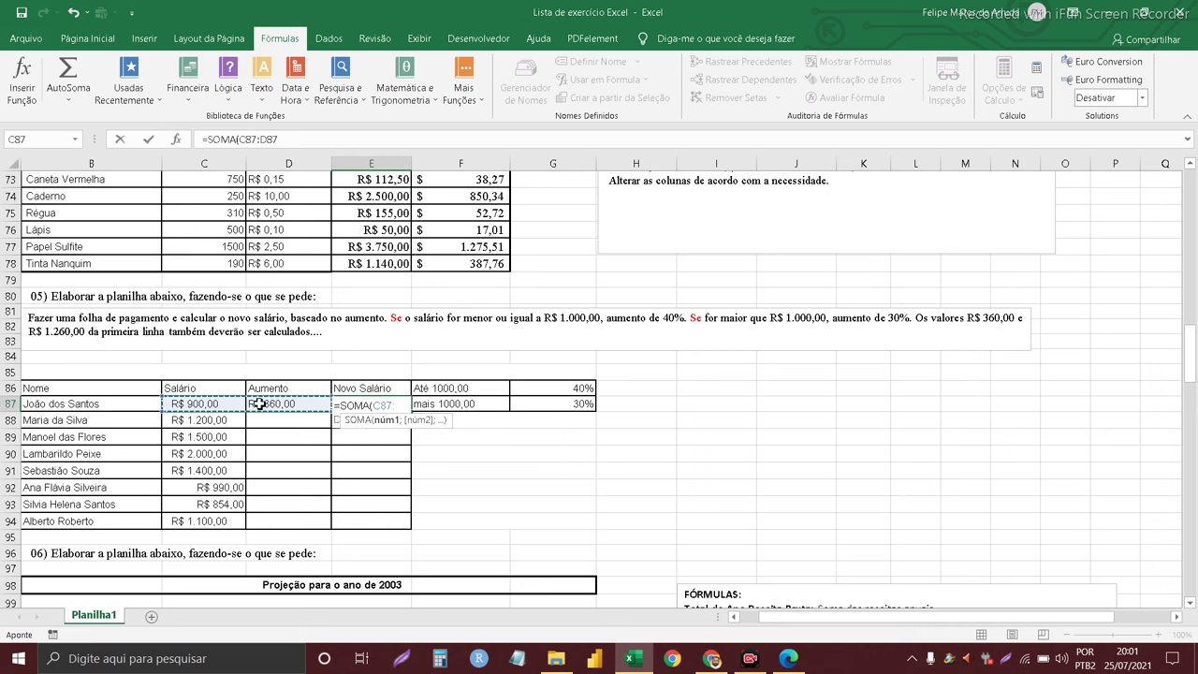
key(Return)
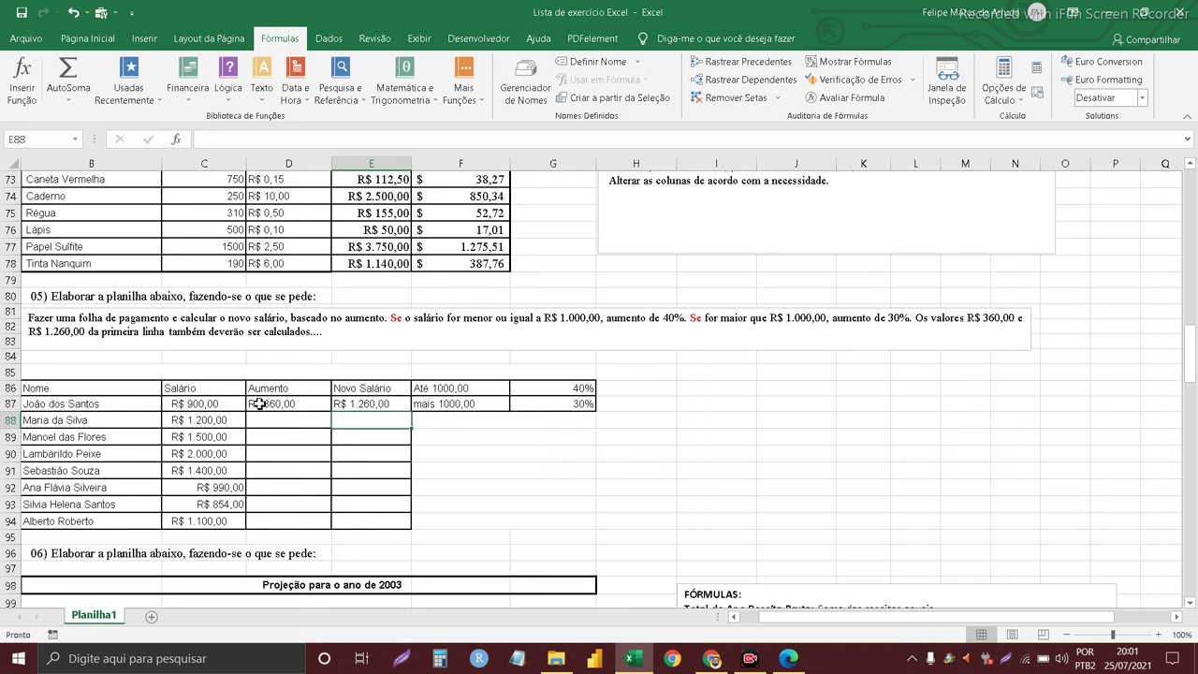
click(364, 404)
click(315, 407)
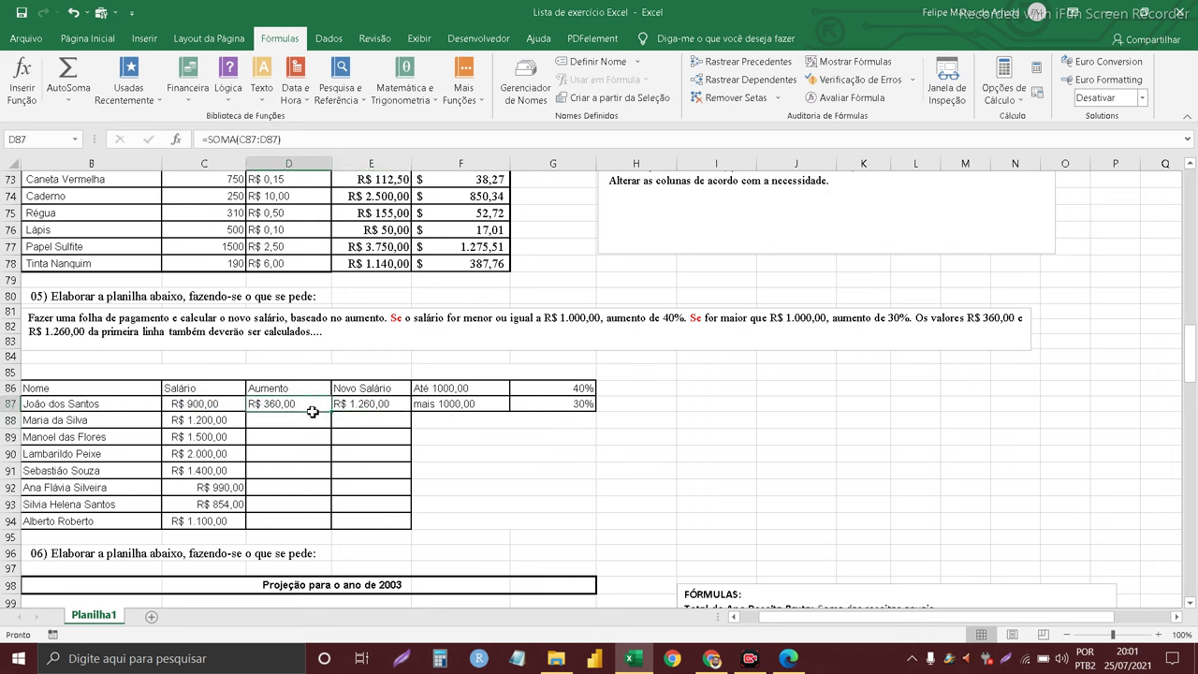
Step: Fill D87's raise formula down to D94 and verify the raises from R$ 360,00 to R$ 330,00
drag(330, 412, 317, 524)
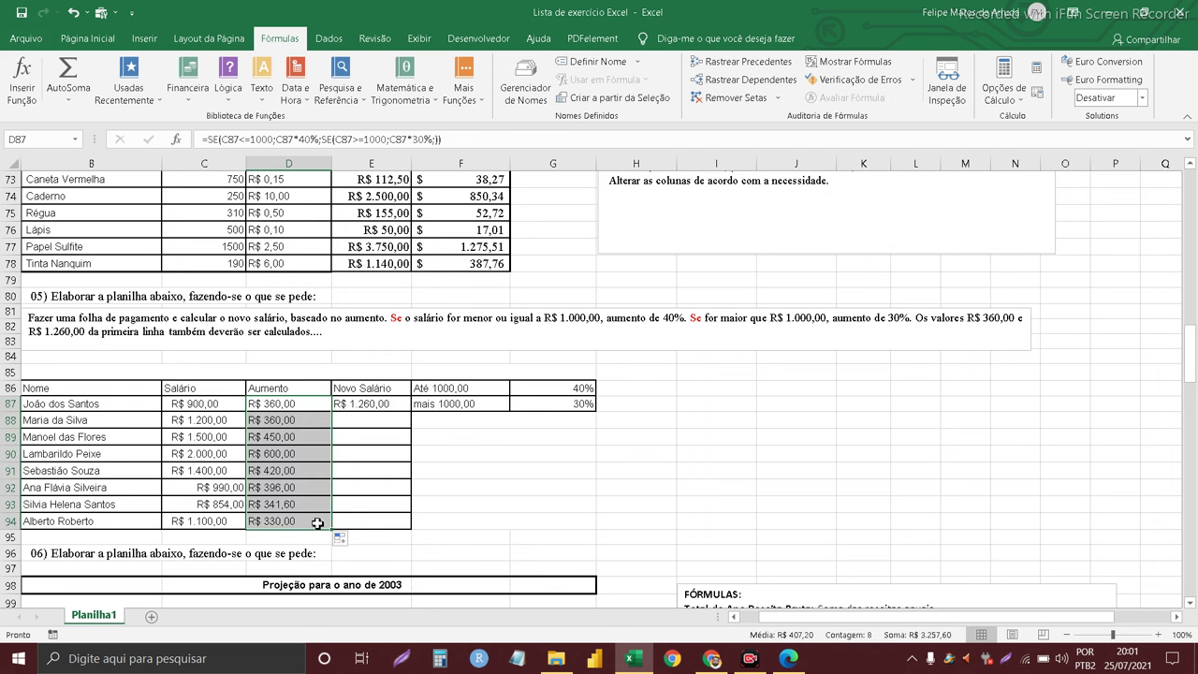
click(308, 423)
click(301, 437)
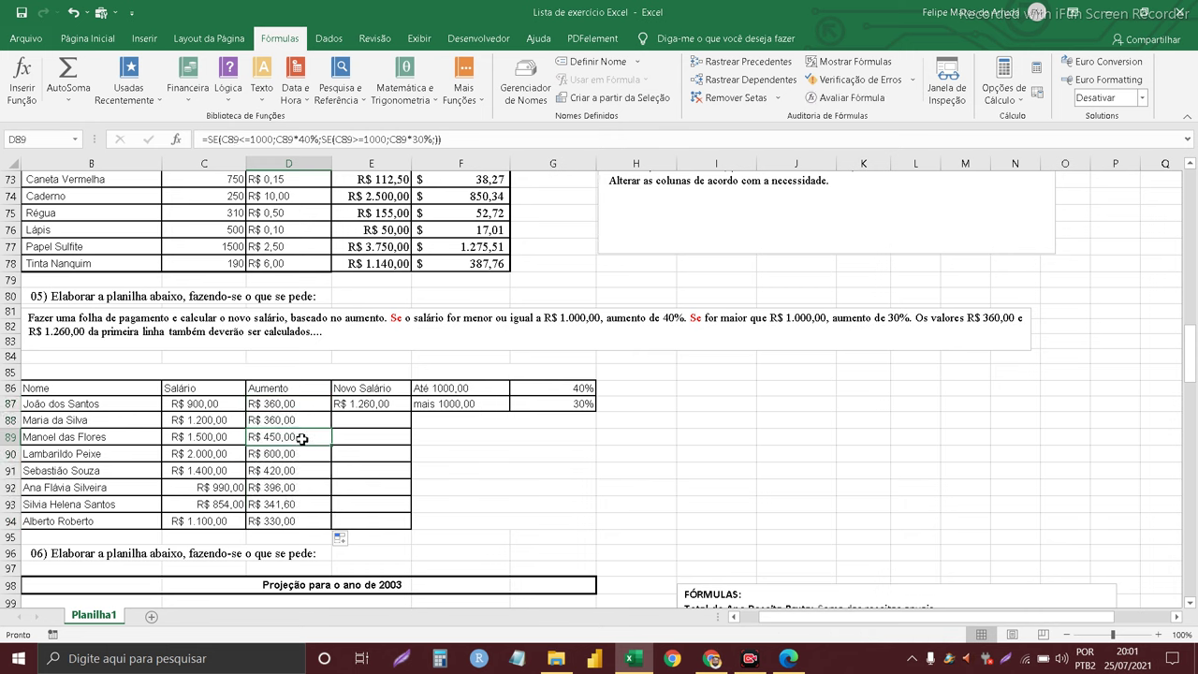
click(307, 458)
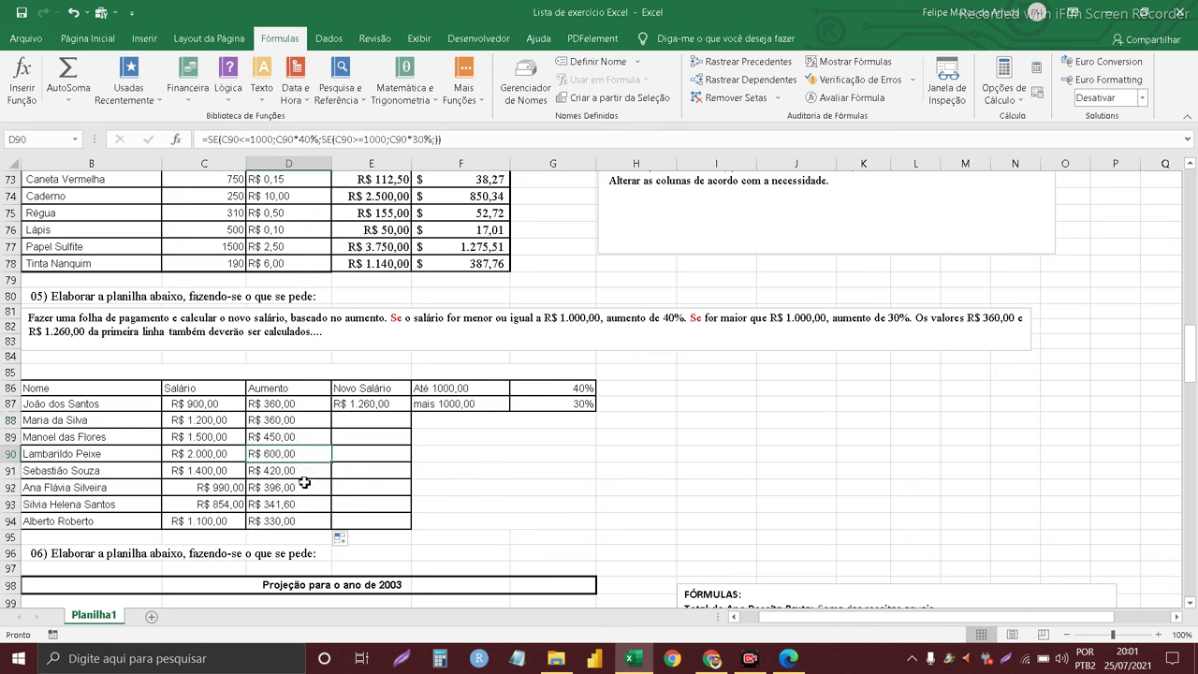
click(304, 489)
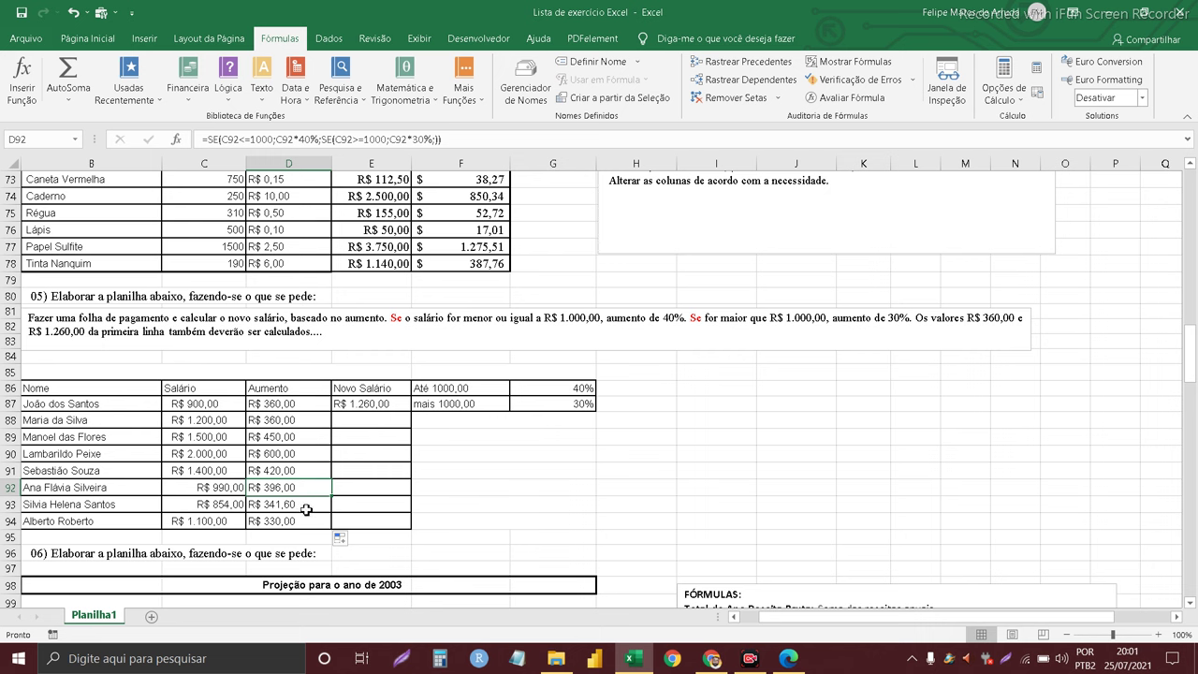
click(306, 509)
click(282, 524)
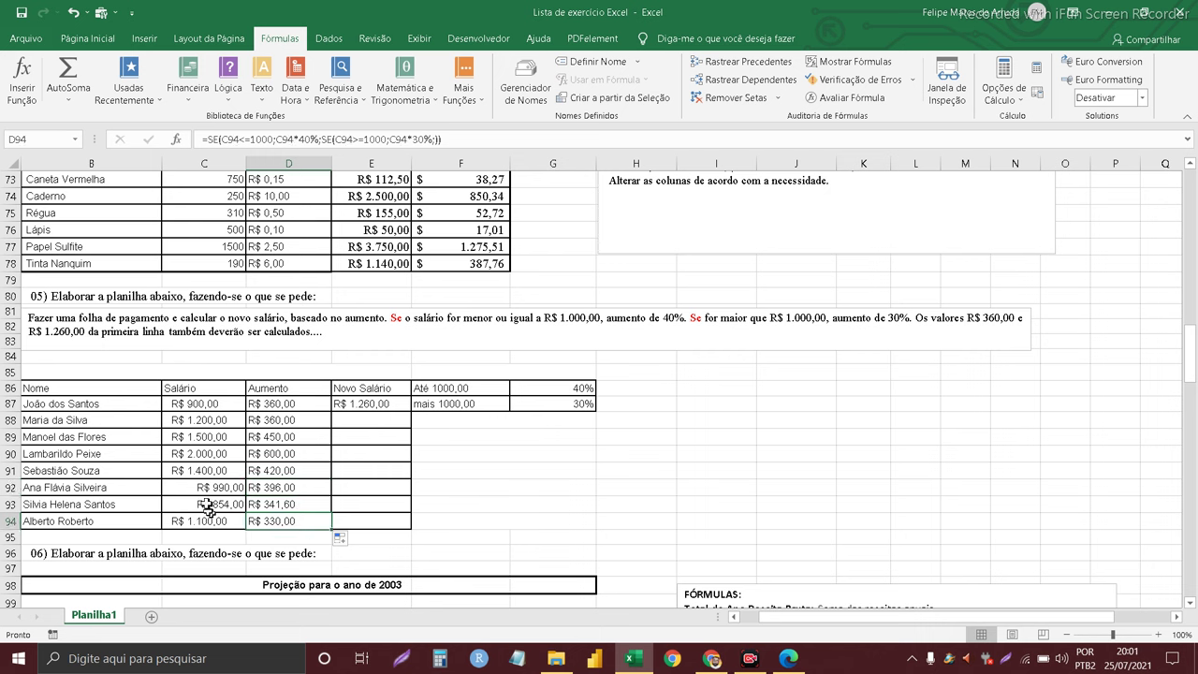
drag(229, 408, 226, 524)
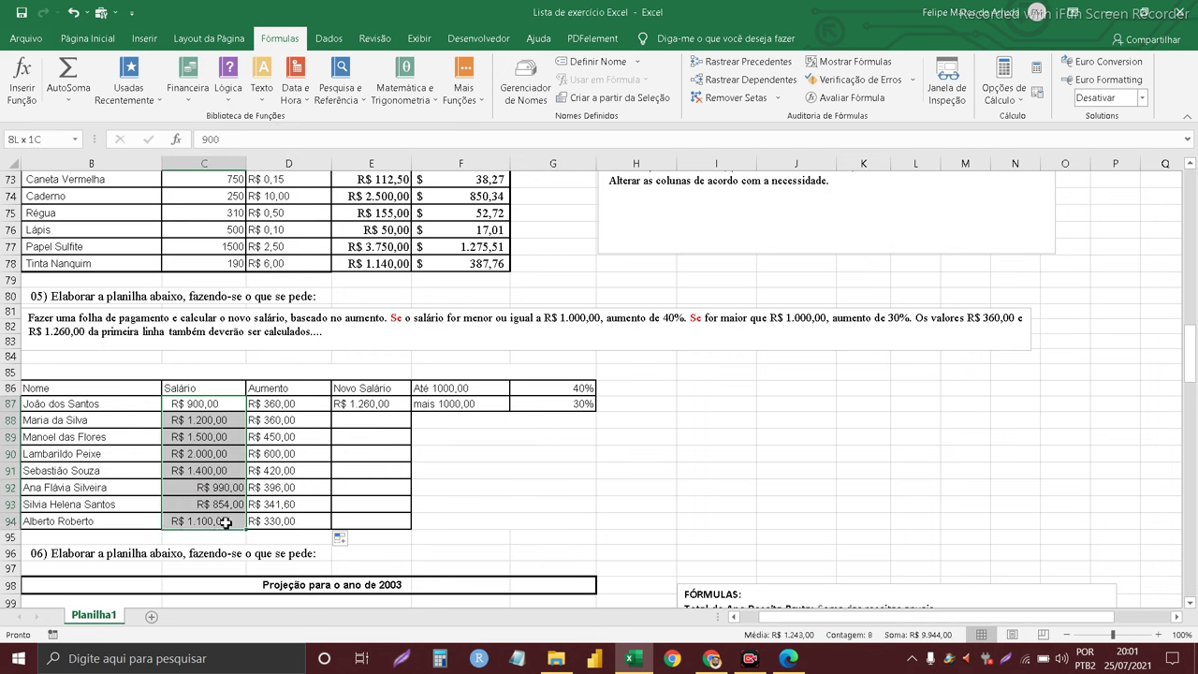
Step: Centre the Salário values C87:C94 and Aumento values D87:D94 using Centralizar
click(87, 39)
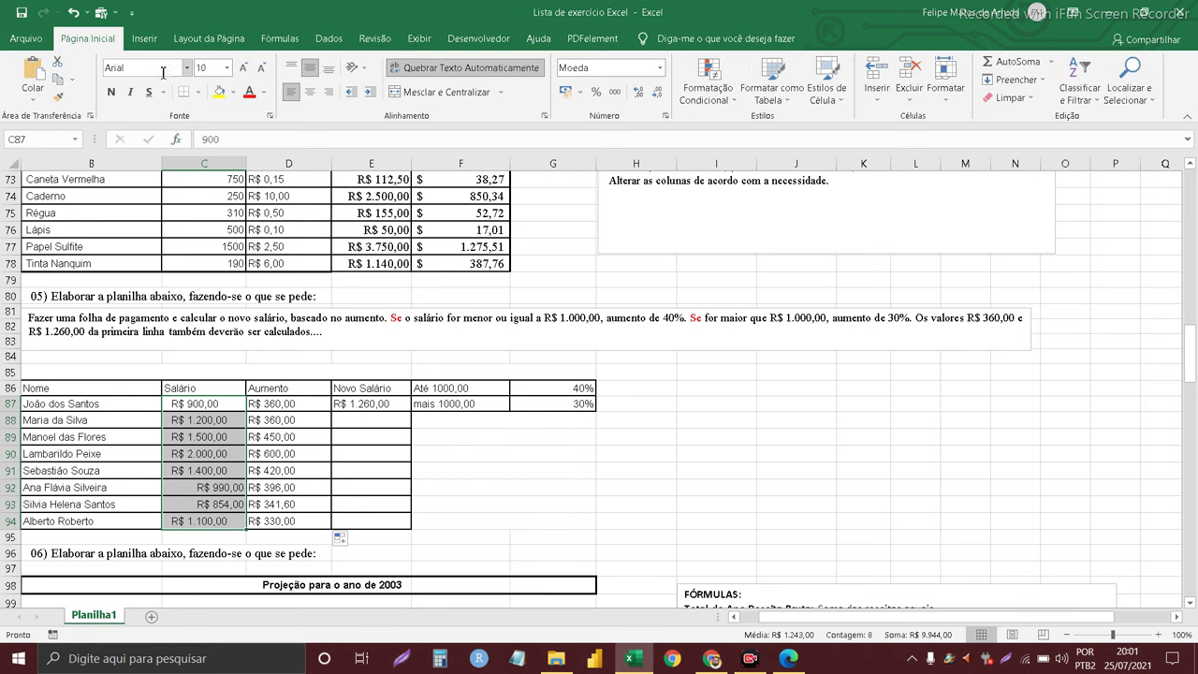
click(310, 92)
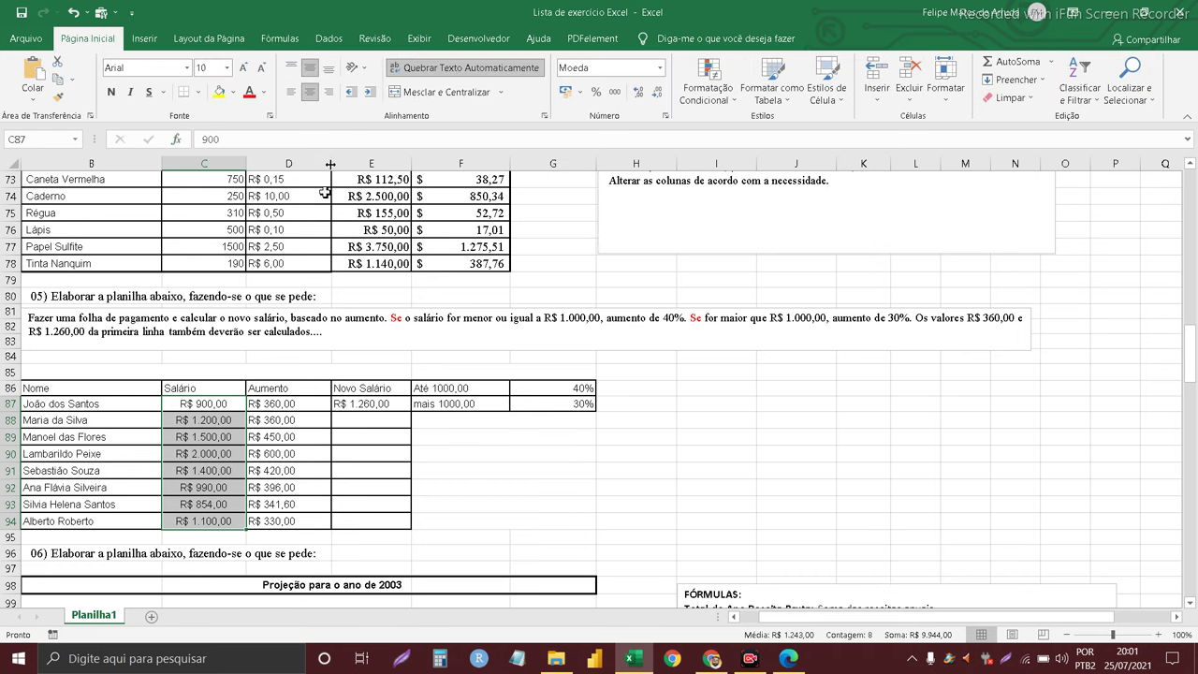
drag(271, 408, 300, 526)
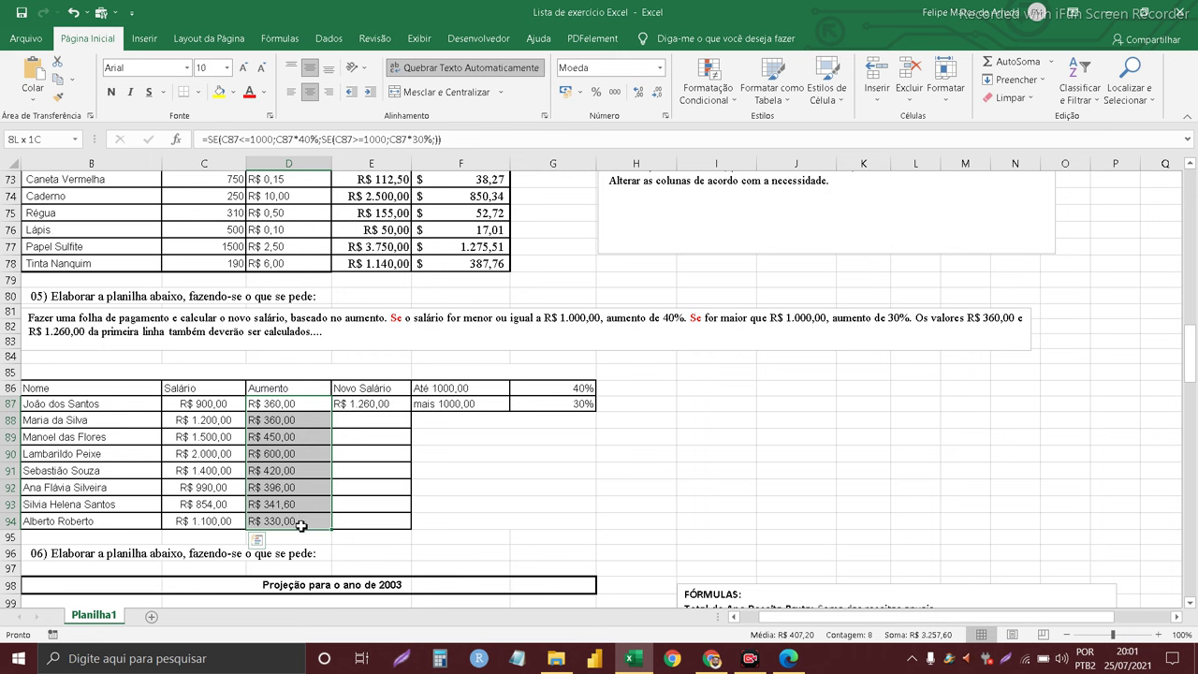
click(309, 92)
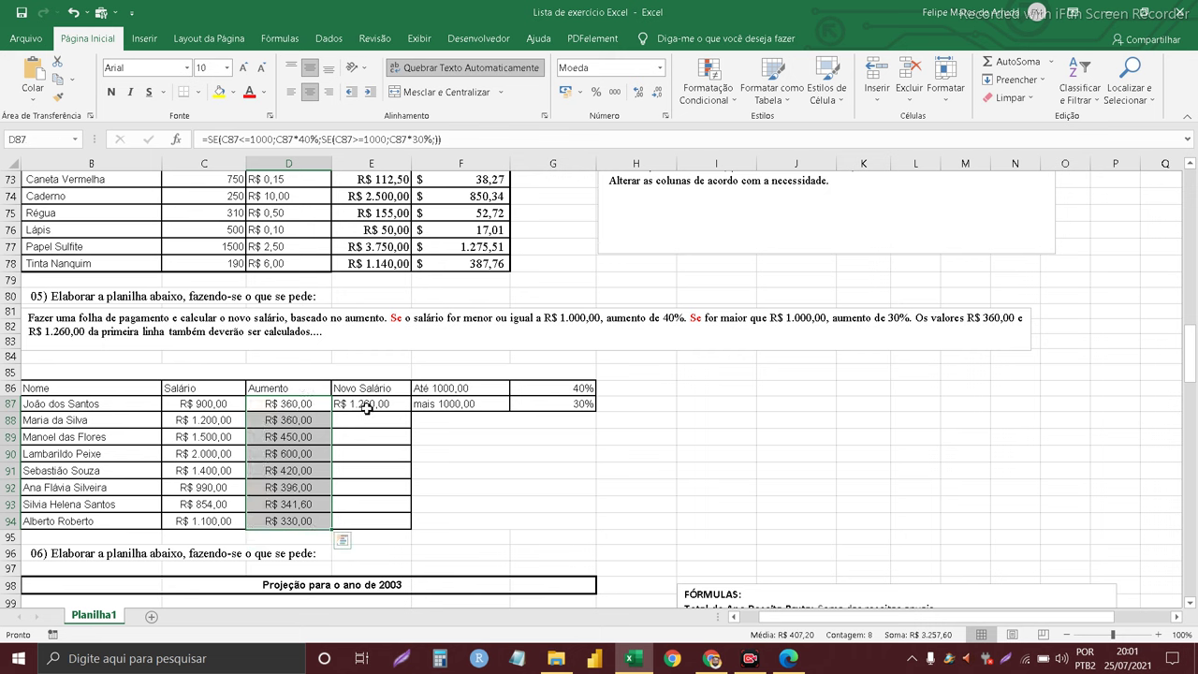
drag(366, 407, 393, 522)
Step: Centre E87:E94 and fill the SOMA new-salary formula from E87 down to E94
click(310, 92)
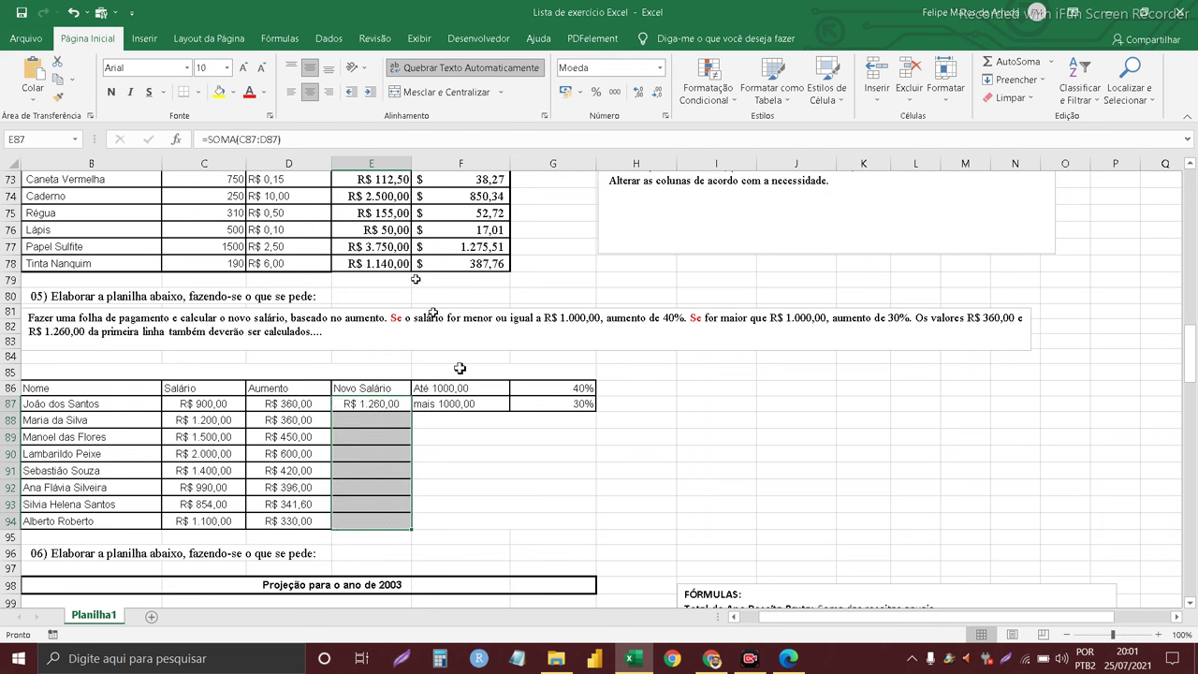
click(379, 403)
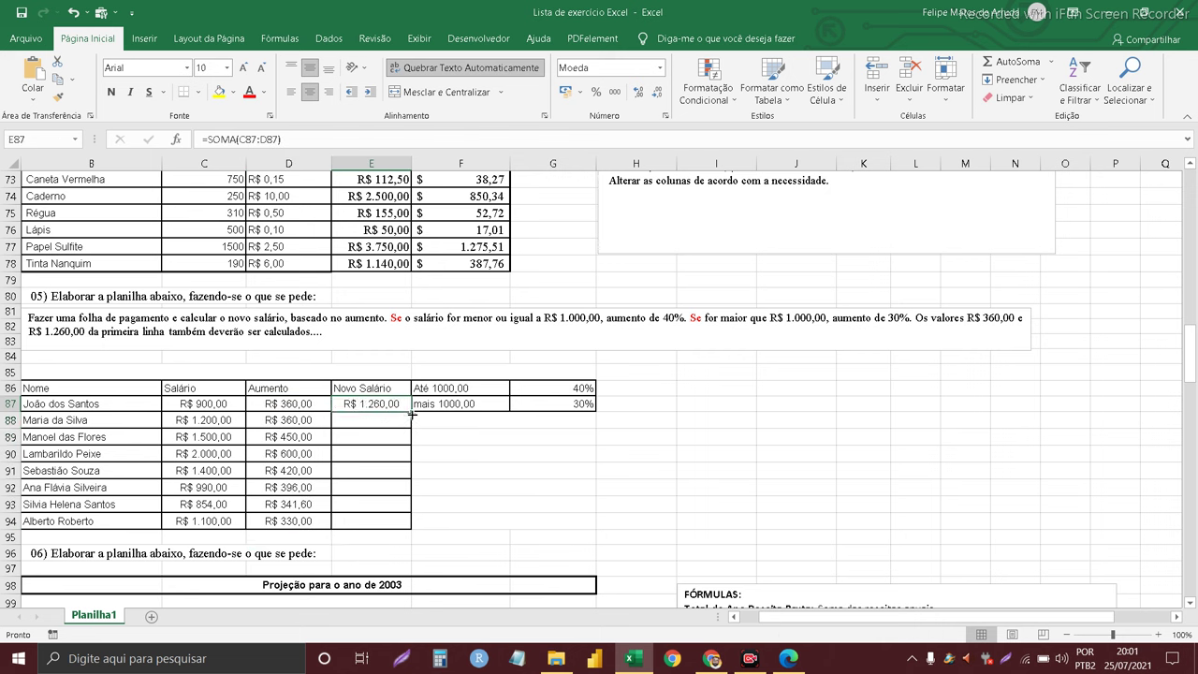
drag(412, 413, 409, 530)
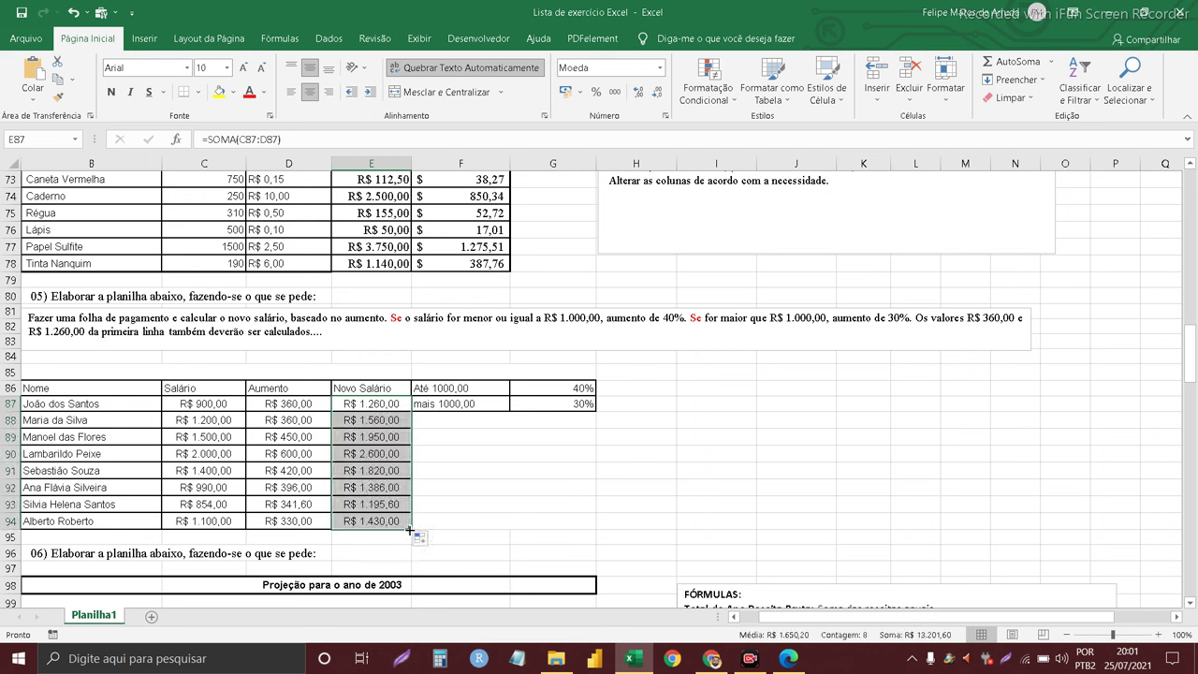
click(565, 446)
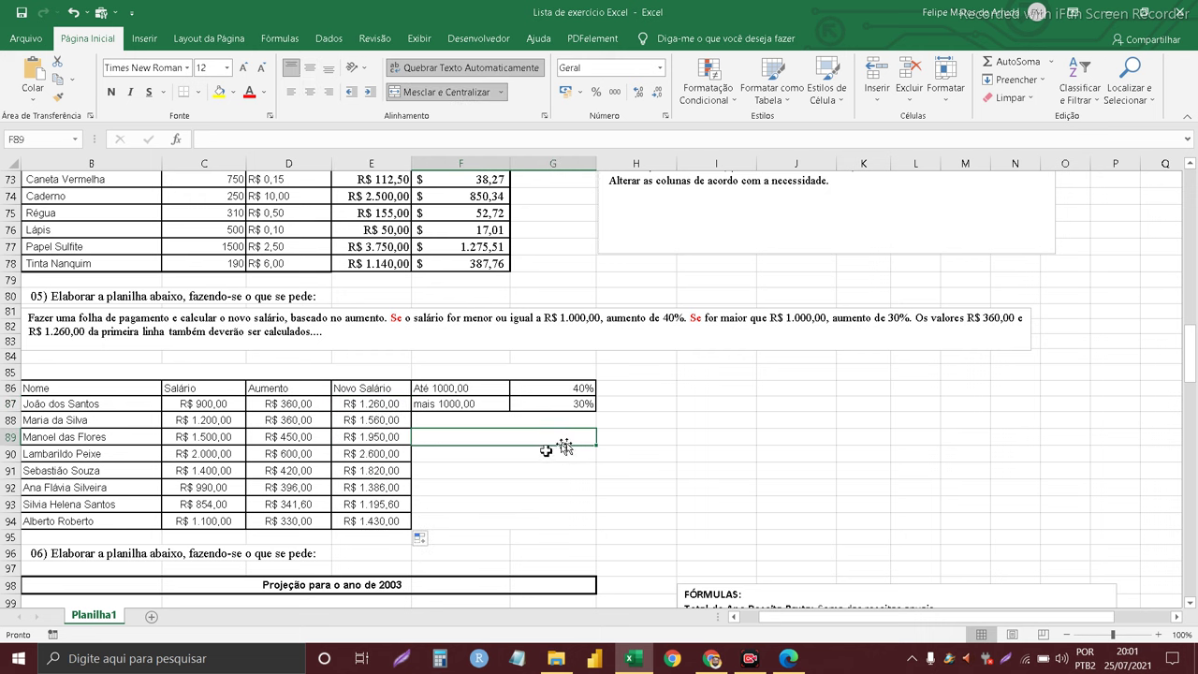
Step: Review the salary, raise and new salary values in rows 90 and 93
click(378, 458)
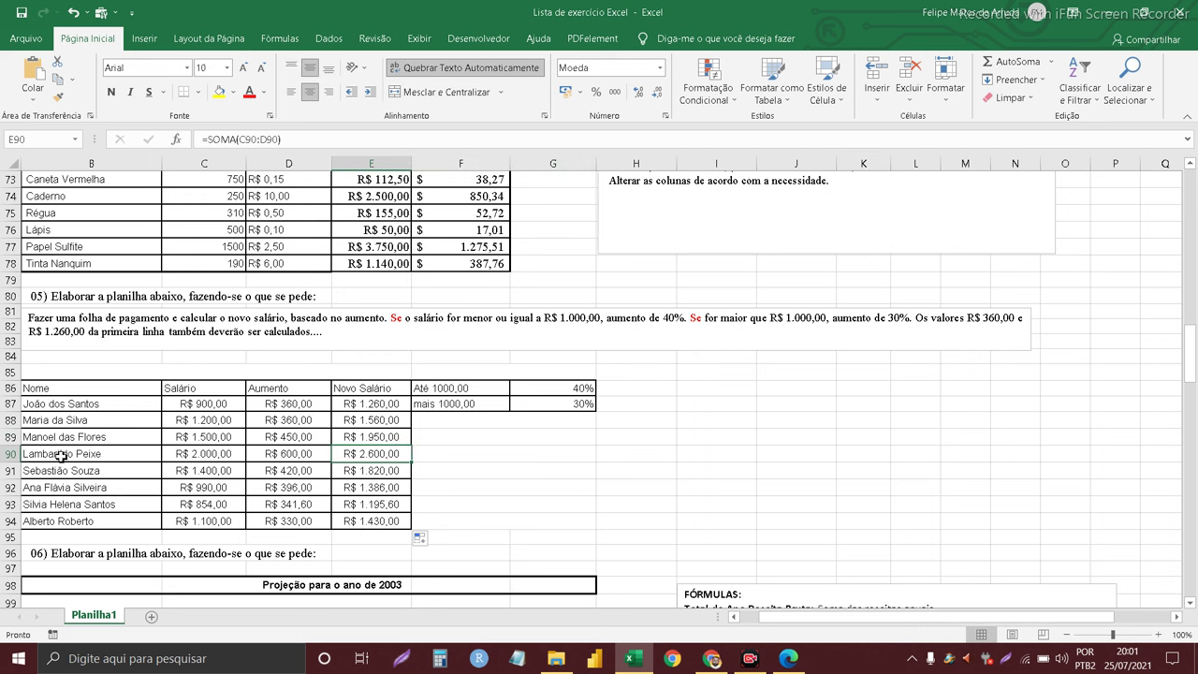
drag(60, 456, 402, 454)
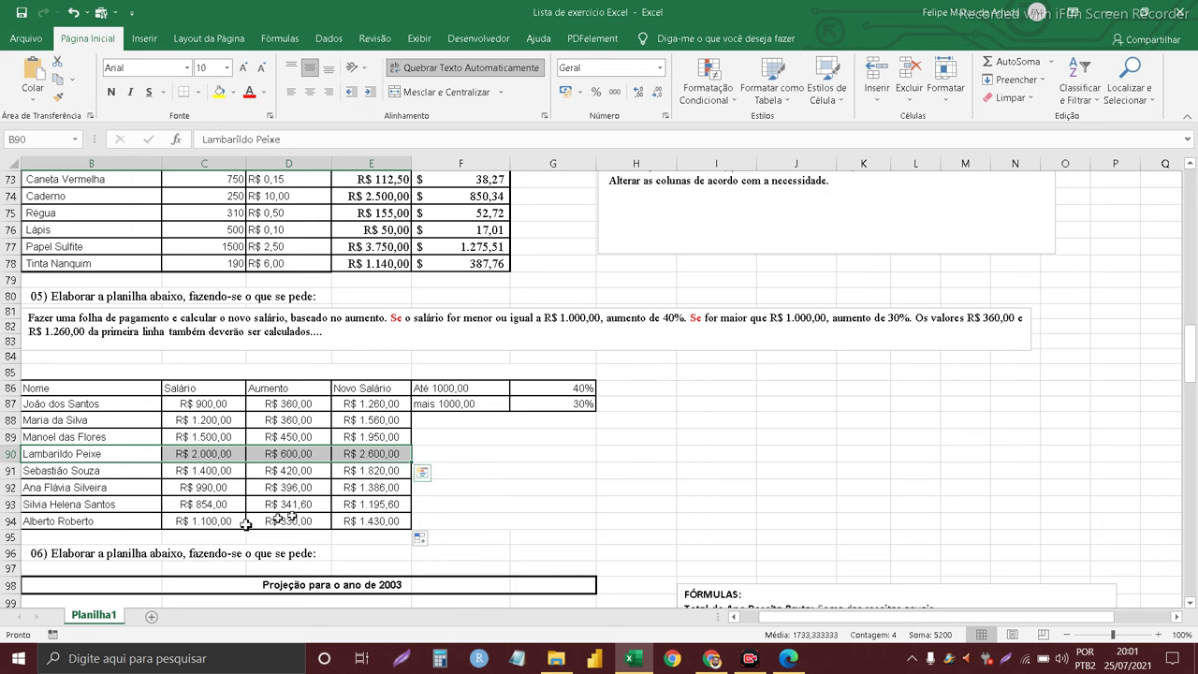
click(98, 507)
drag(97, 512, 375, 504)
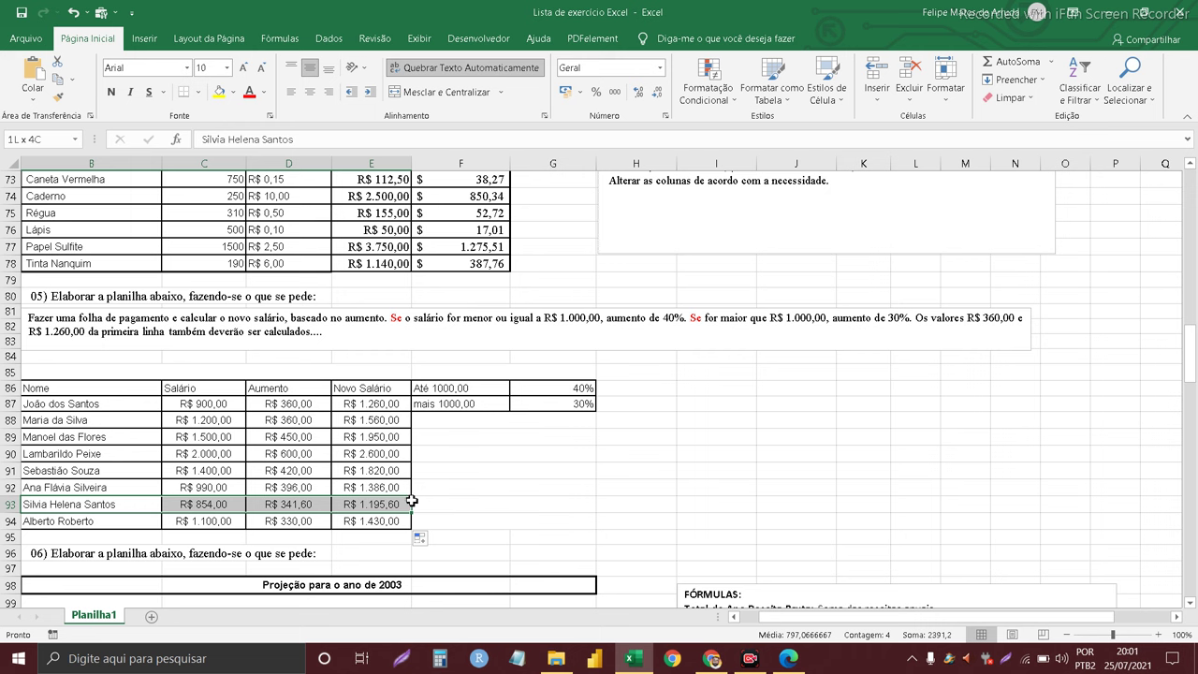
click(645, 421)
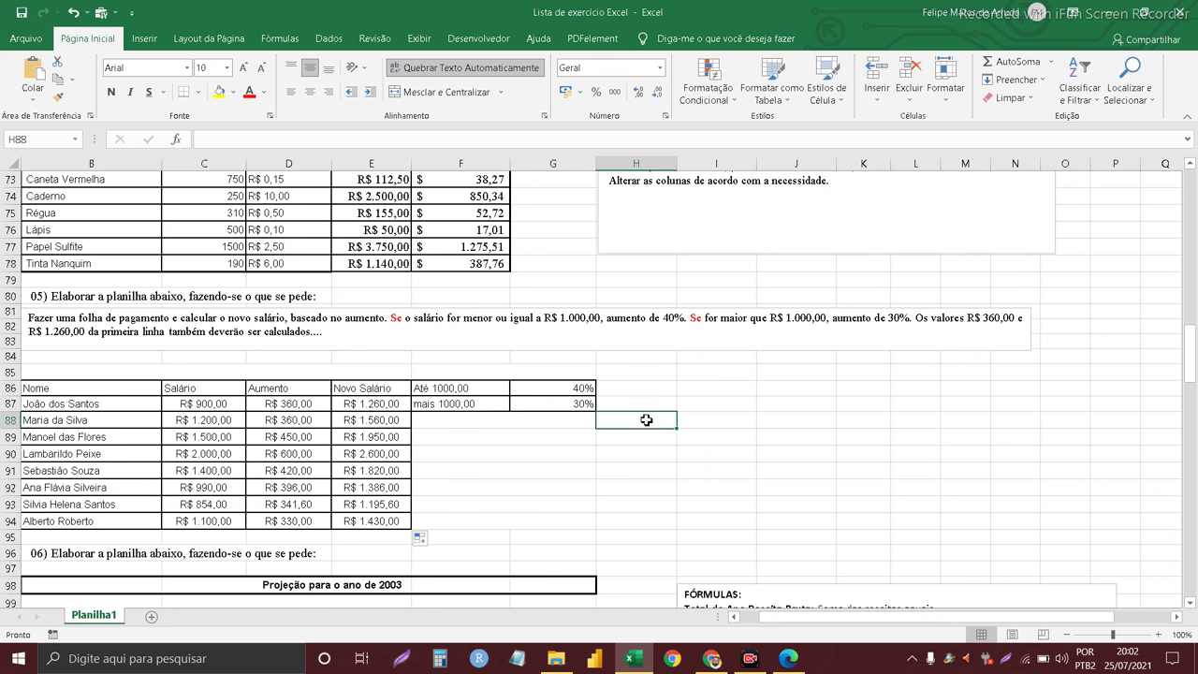
click(643, 438)
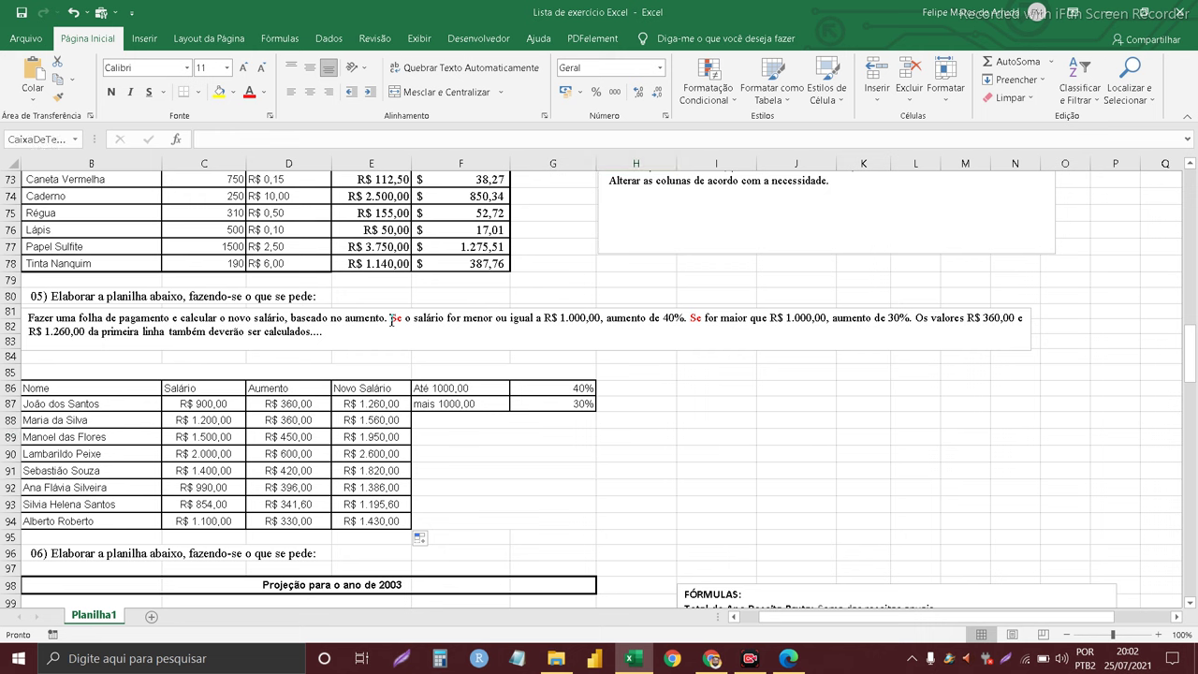
drag(397, 319, 774, 334)
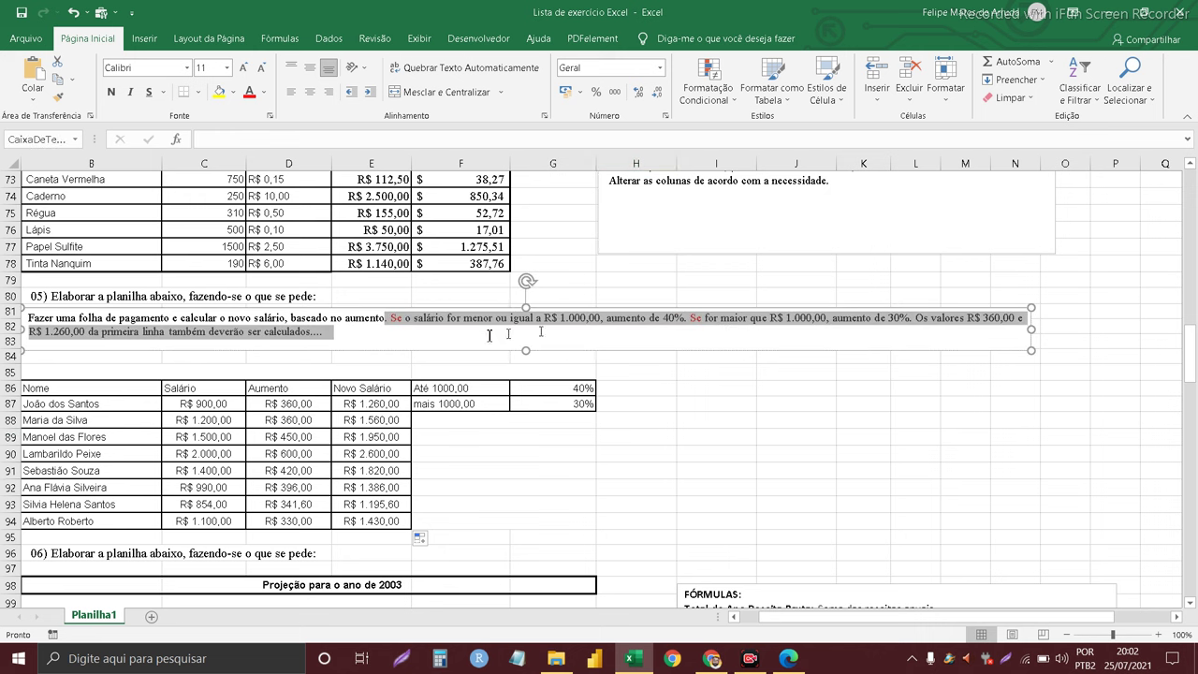
click(391, 323)
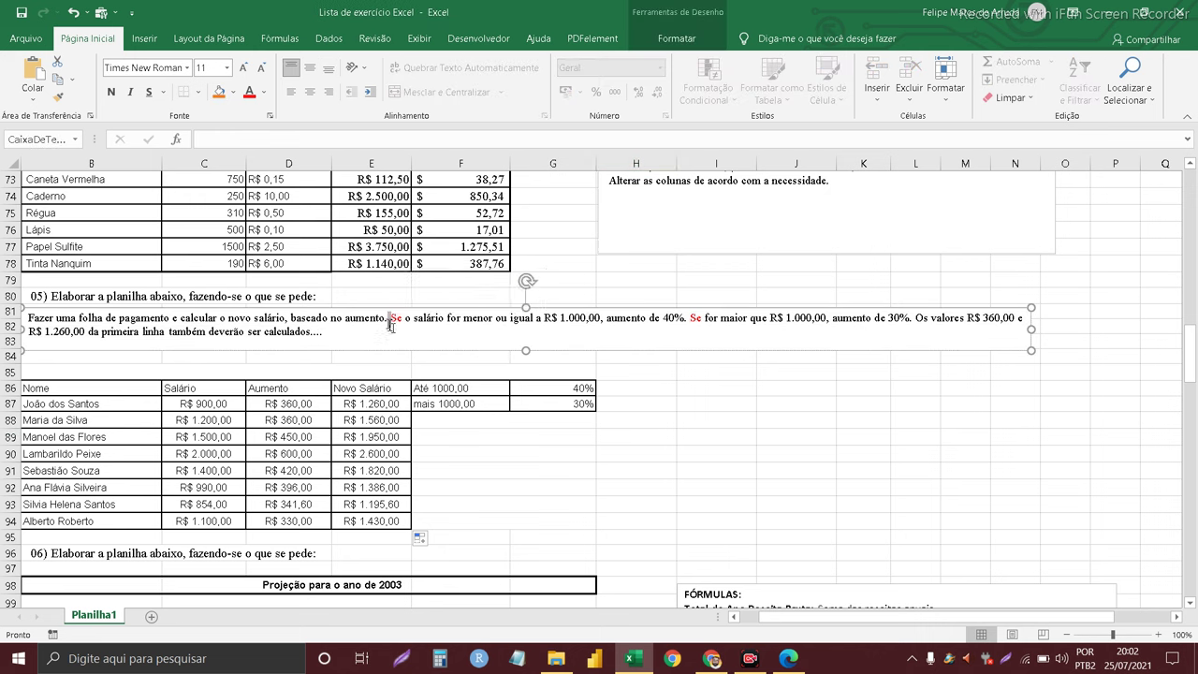